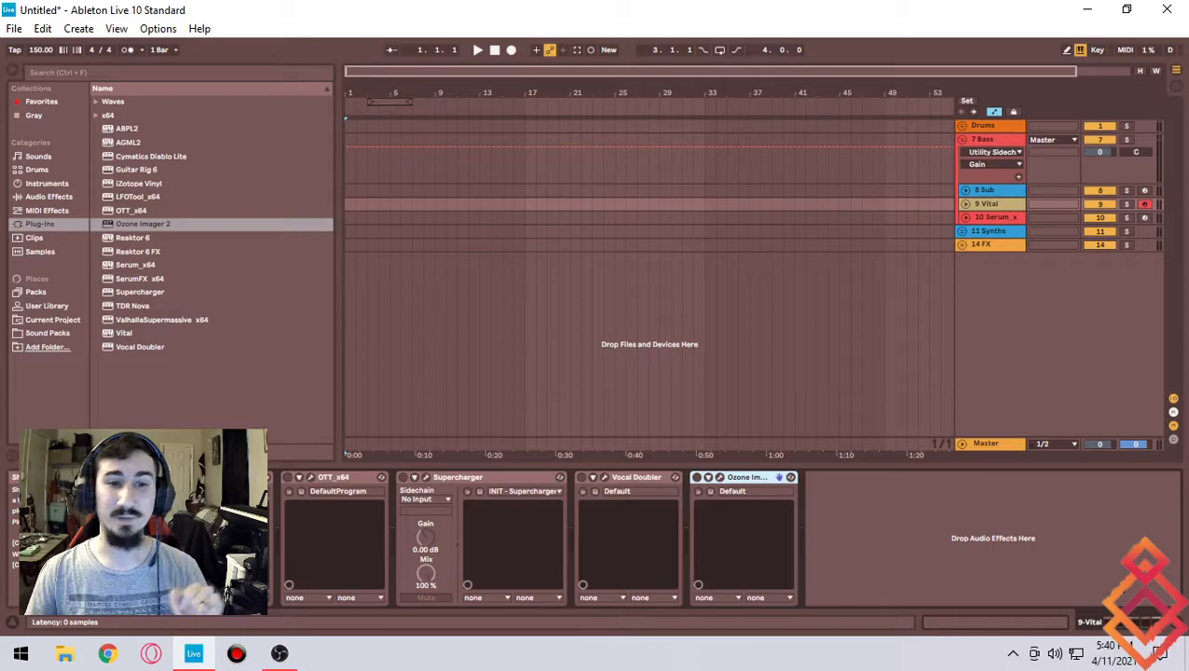
pyautogui.moveTo(500, 13); pyautogui.dragTo(583, 36)
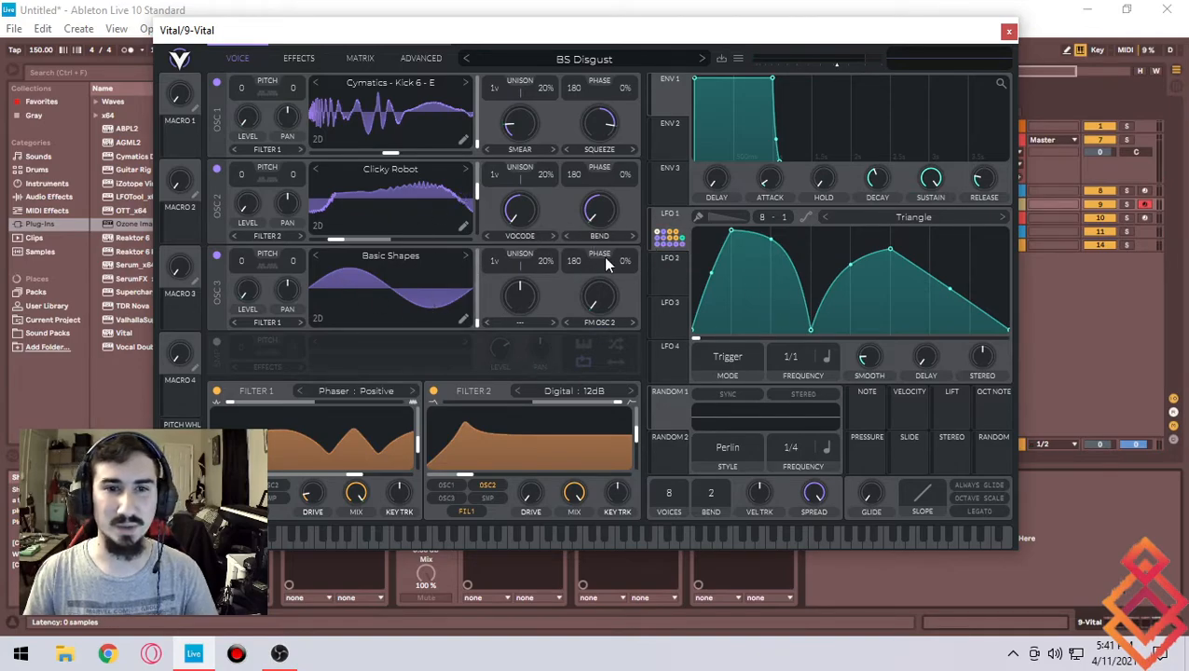
# - Review Vital's Effects page and return to the Voice page
pyautogui.click(300, 59)
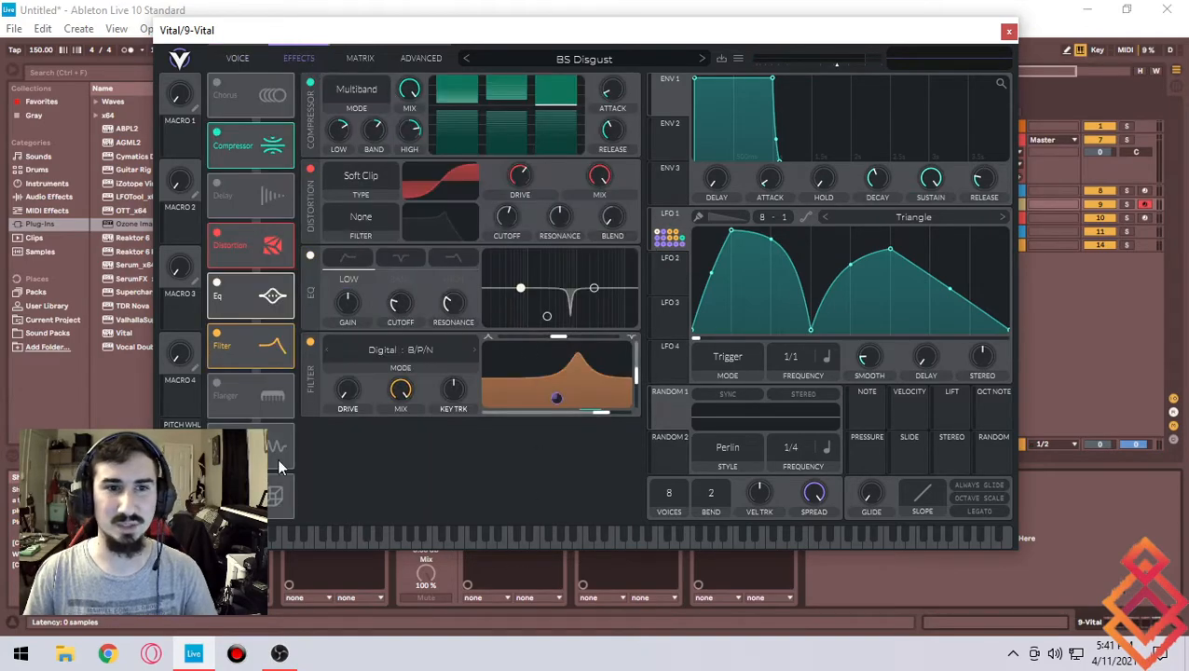
pyautogui.click(259, 59)
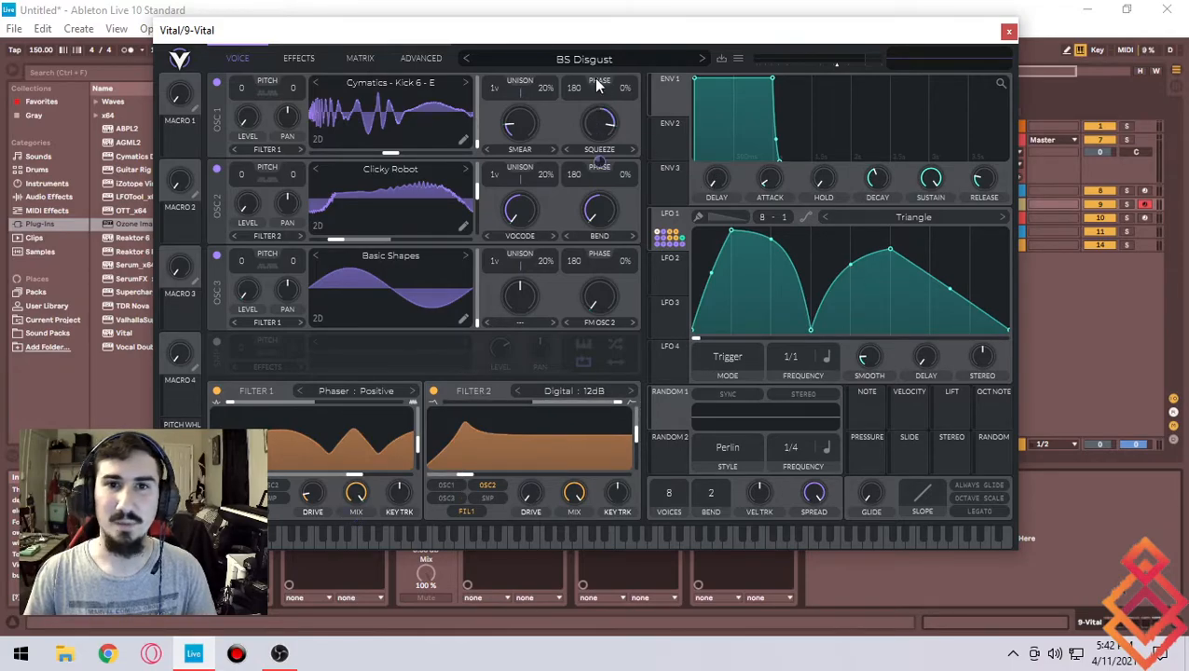
# - Adjust oscillator 1's phase randomization
pyautogui.scroll(1, 629, 90)
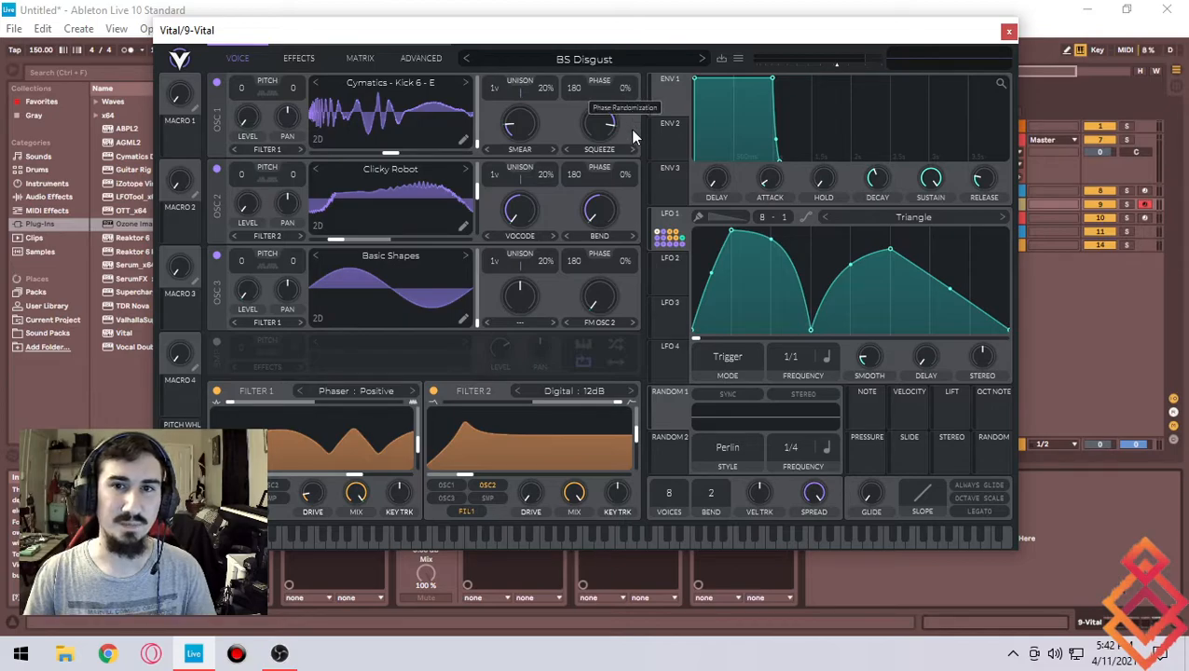
pyautogui.moveTo(632, 129); pyautogui.dragTo(632, 129)
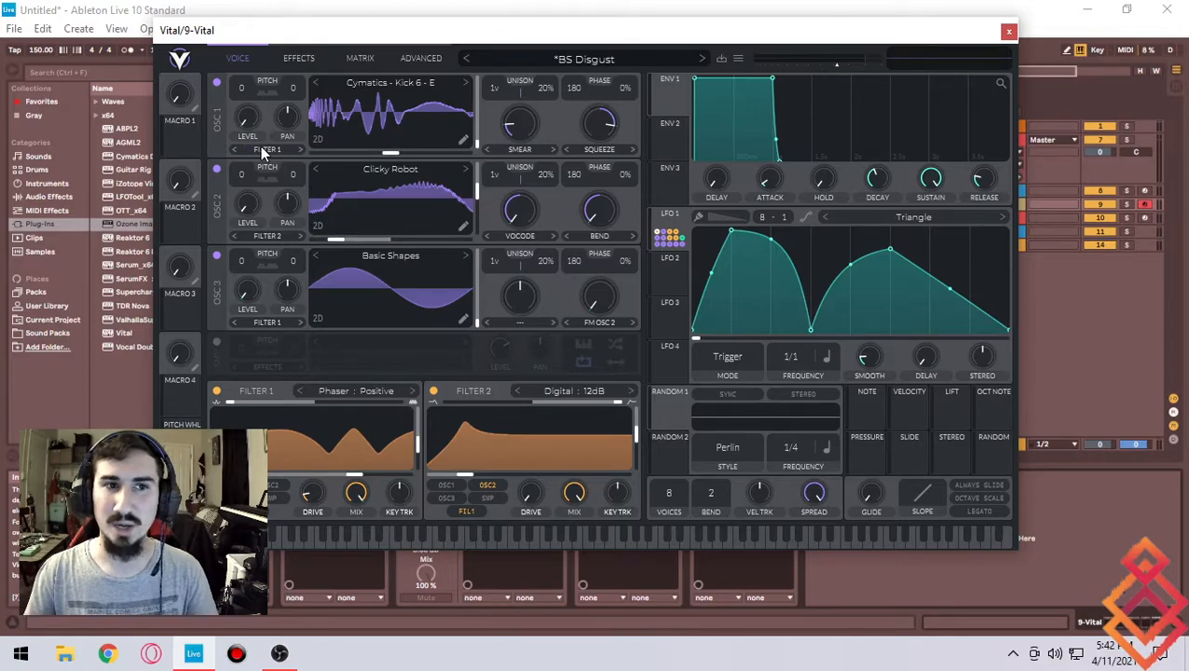
# - Review the effects chain and browse Filter 2's filter type options without changing them
pyautogui.click(299, 58)
pyautogui.click(236, 59)
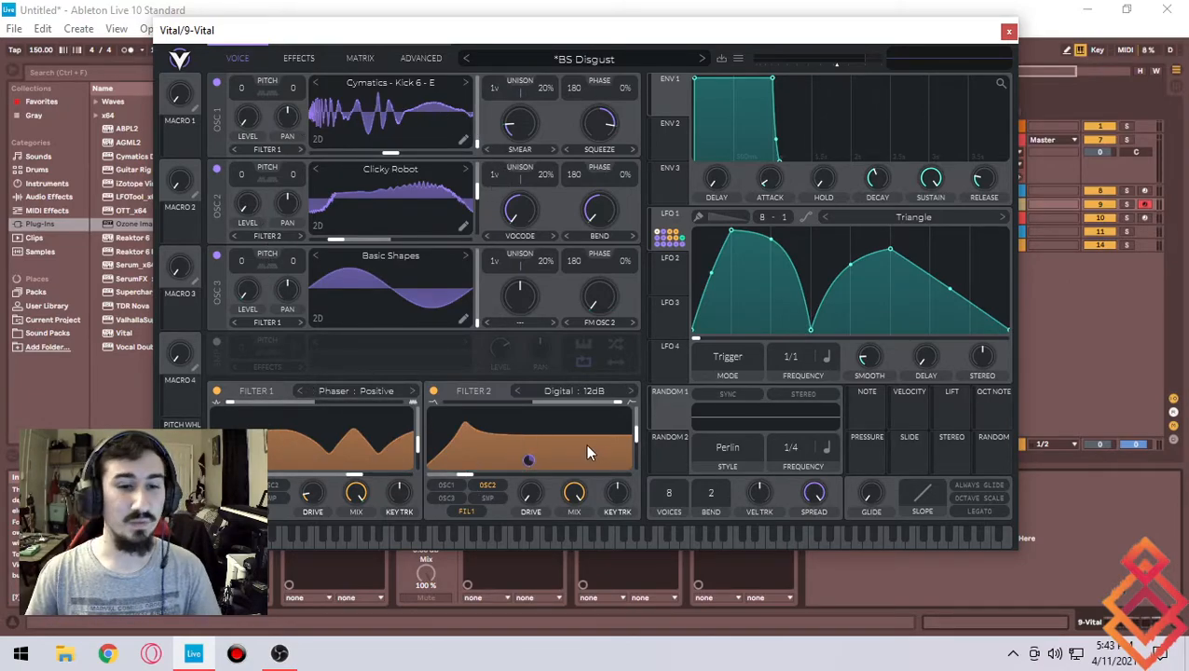
pyautogui.click(580, 393)
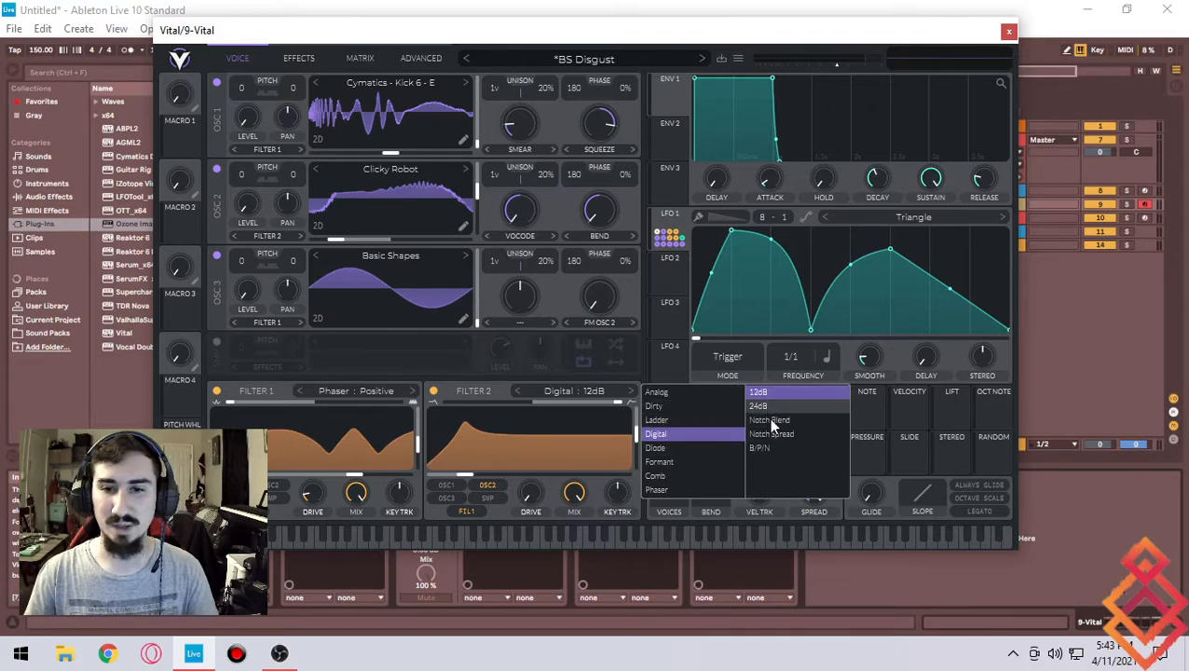
pyautogui.click(682, 418)
pyautogui.click(684, 405)
pyautogui.click(658, 392)
pyautogui.click(658, 434)
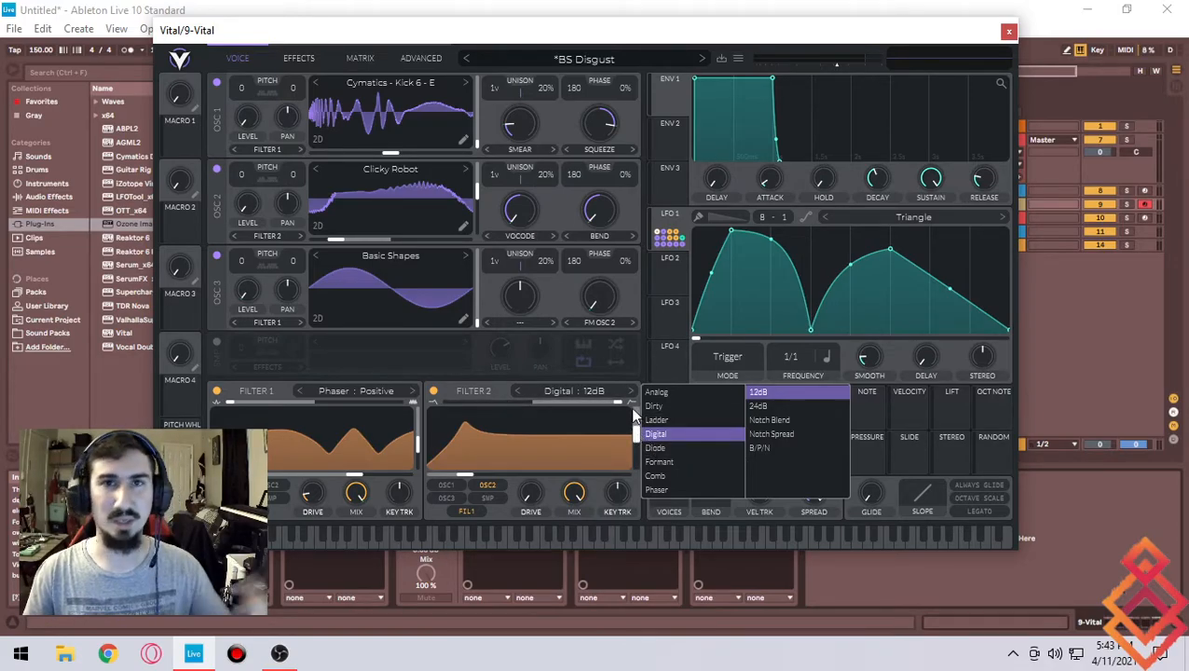
pyautogui.click(479, 397)
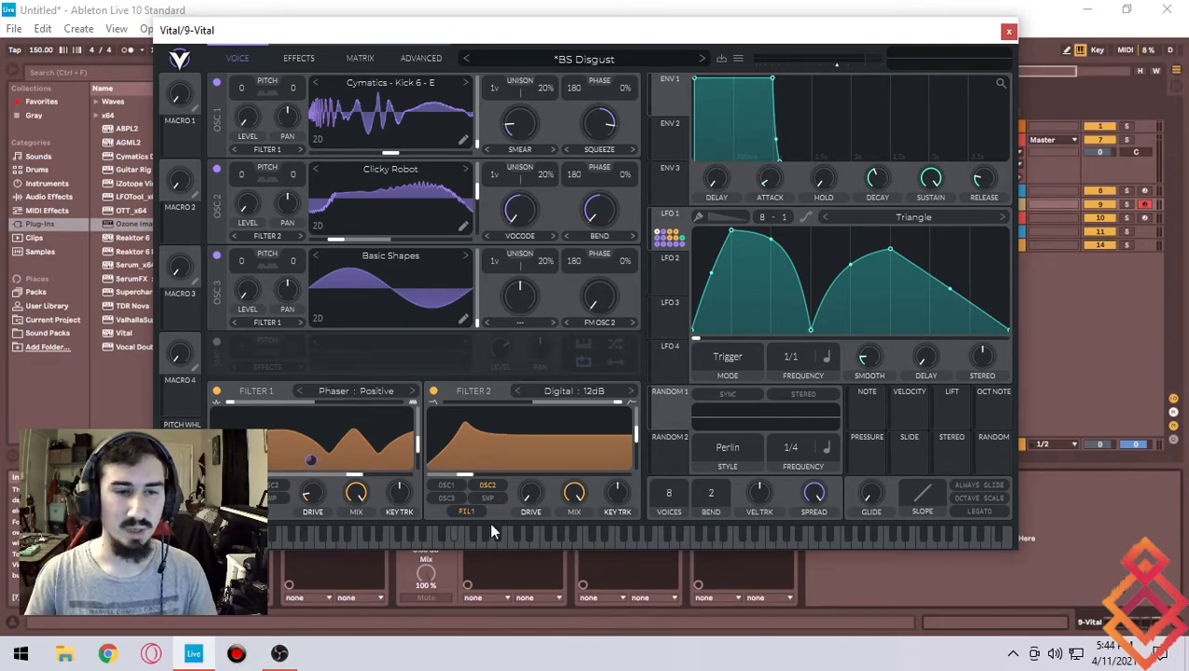
# - Look over the effect modules again and go back to the oscillator view
pyautogui.click(300, 59)
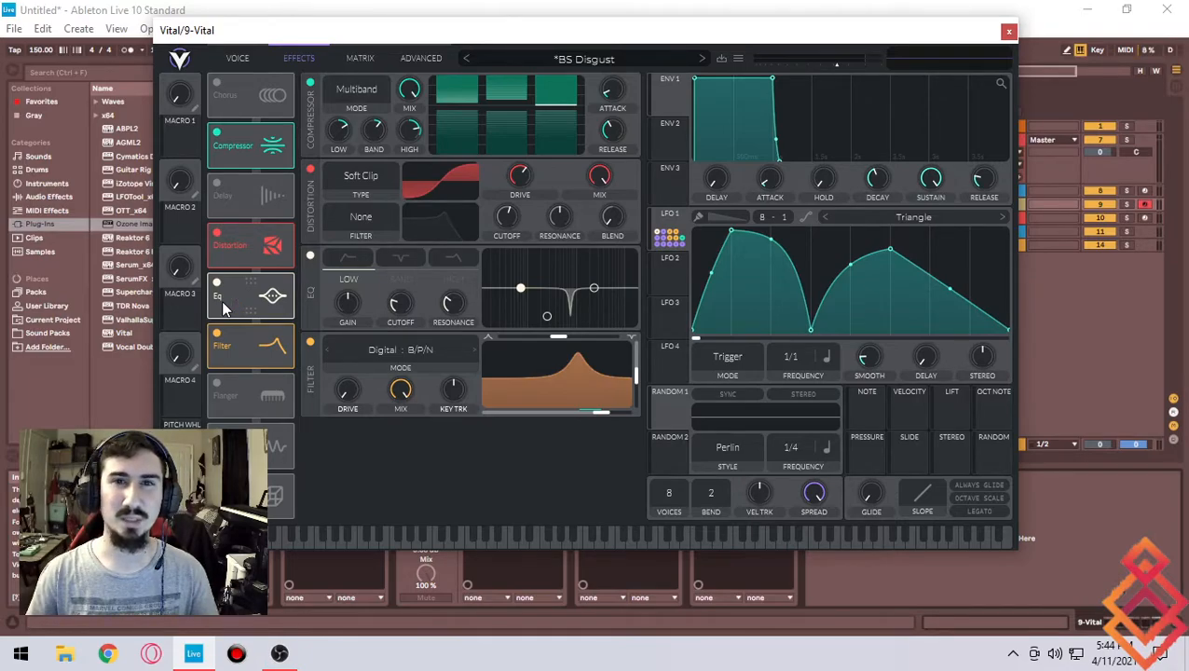
pyautogui.click(233, 58)
pyautogui.click(292, 57)
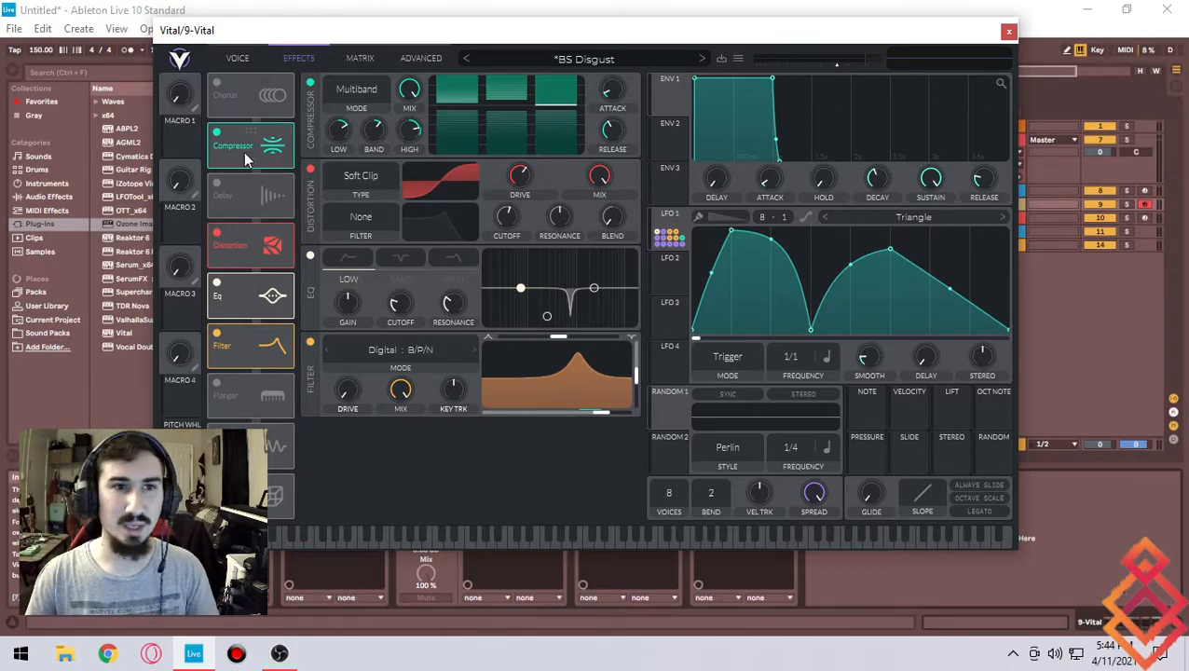
pyautogui.click(238, 59)
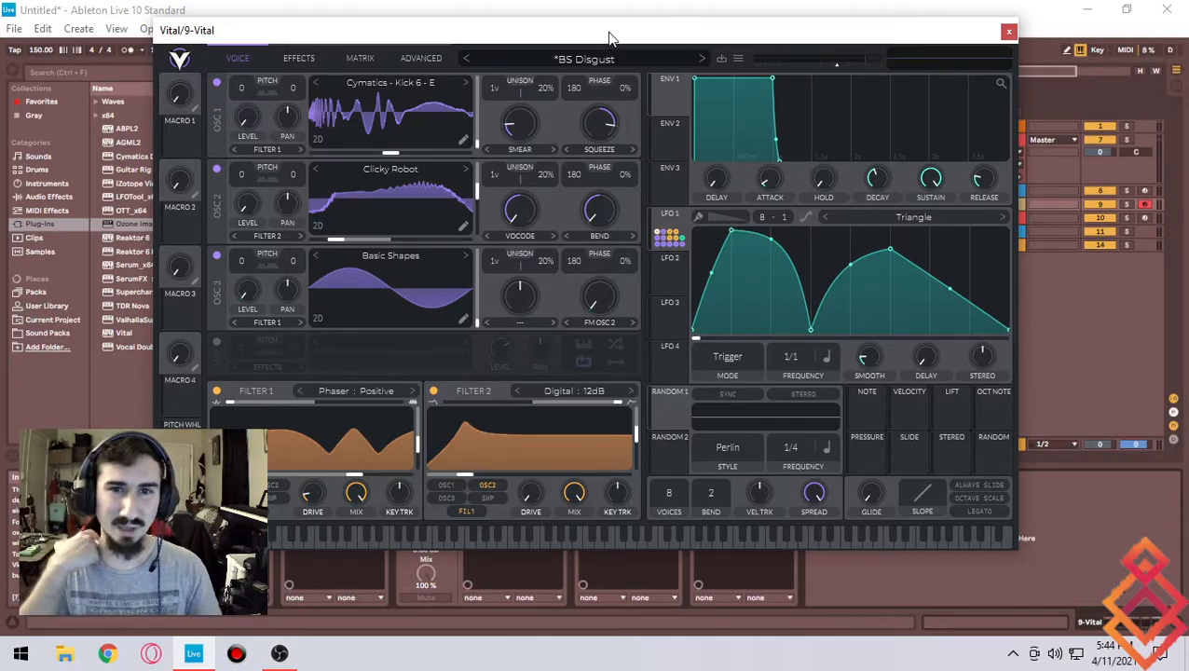
# - Initialize the patch to the default Init Preset
pyautogui.rightClick(406, 106)
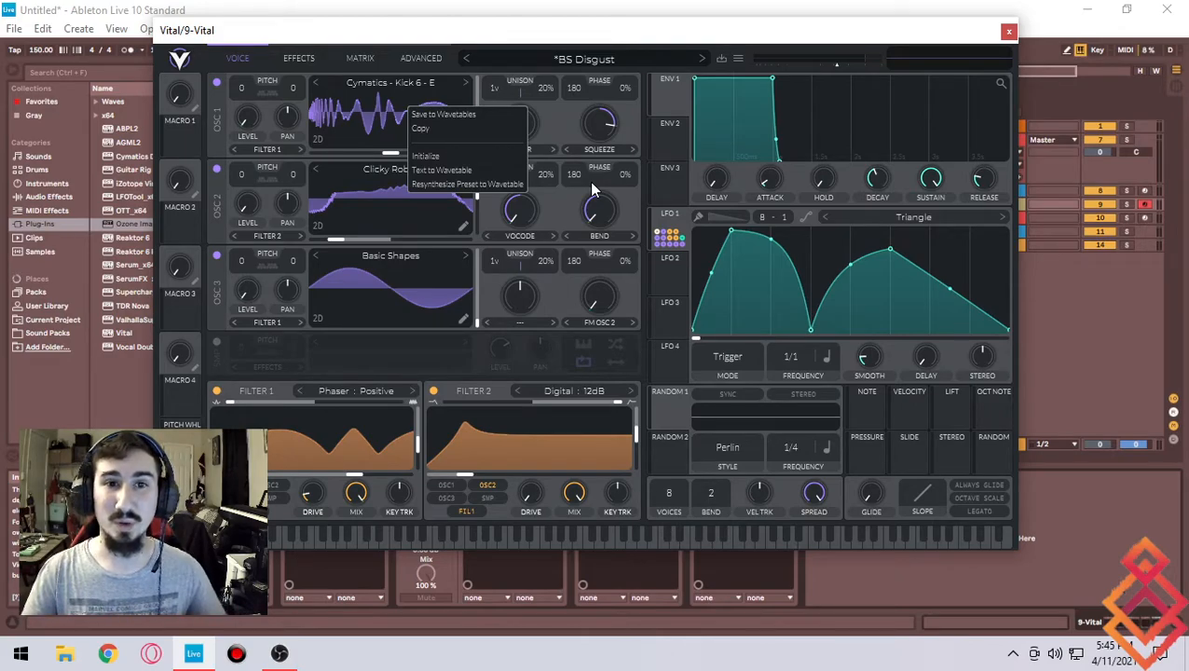
pyautogui.click(737, 61)
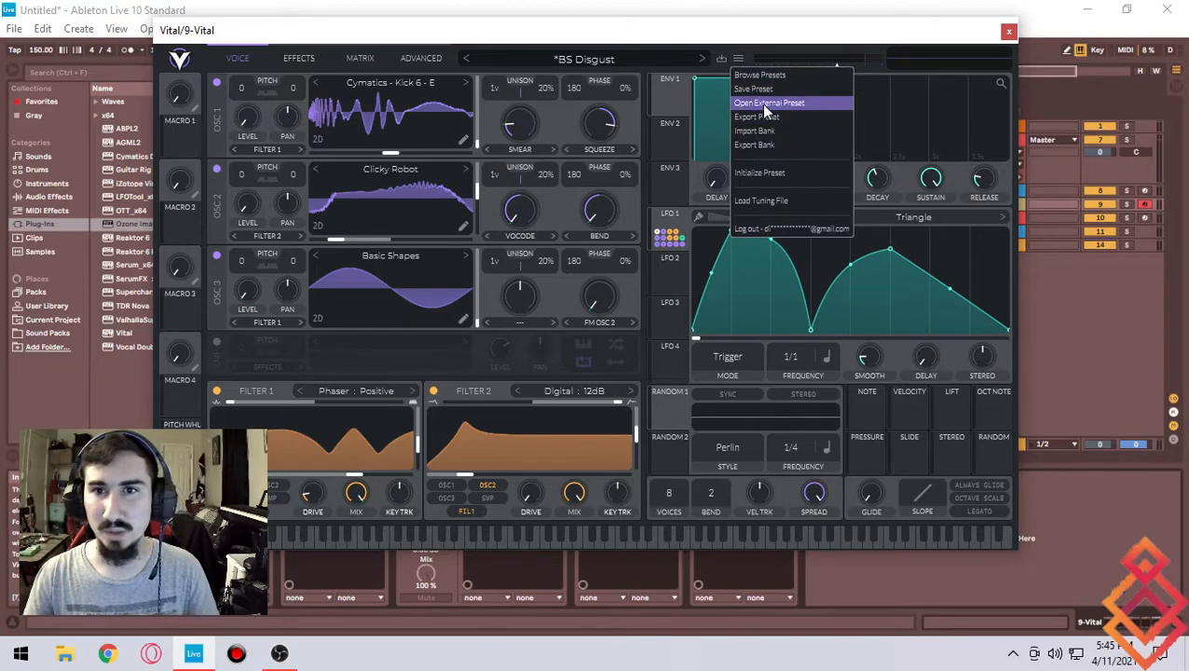
pyautogui.click(767, 175)
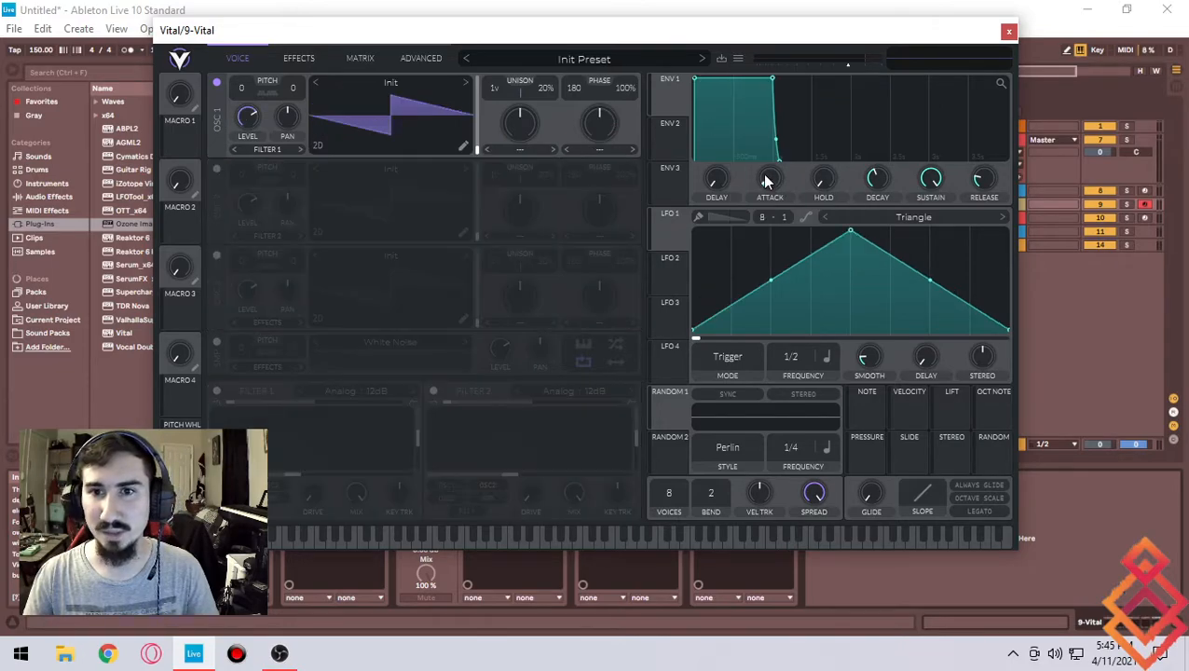
# - Generate oscillator 1's wavetable from the text "Self Denial" using Text to Wavetable
pyautogui.rightClick(399, 128)
pyautogui.click(435, 178)
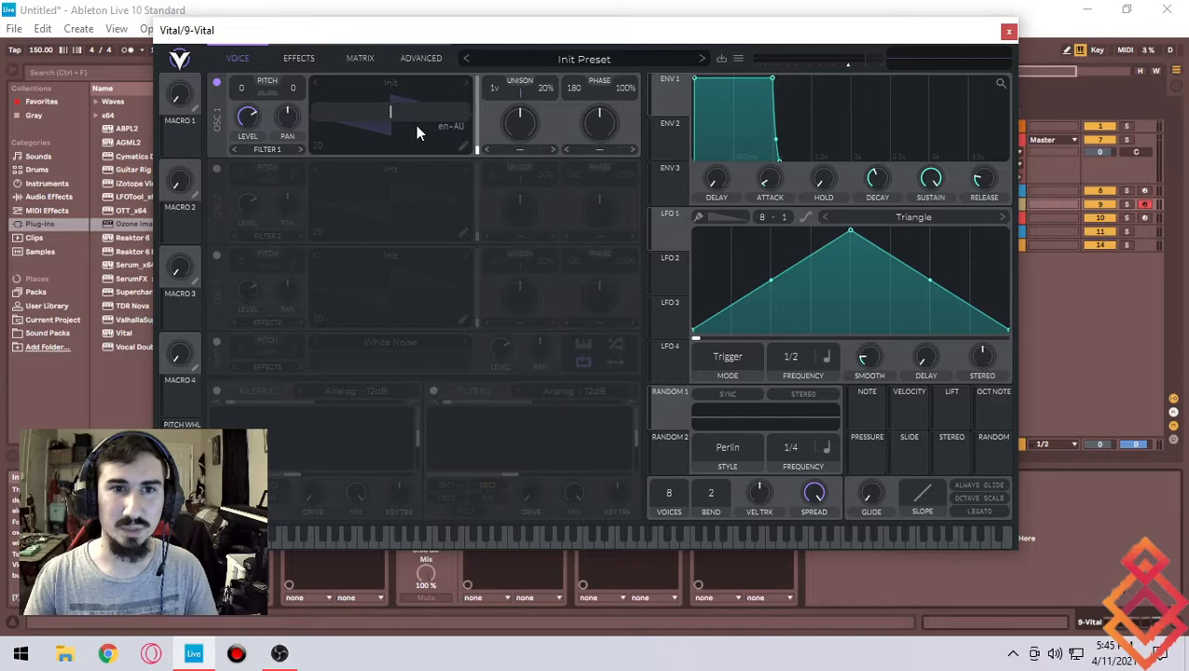
pyautogui.write('H')
pyautogui.press('BackSpace')
pyautogui.write('S')
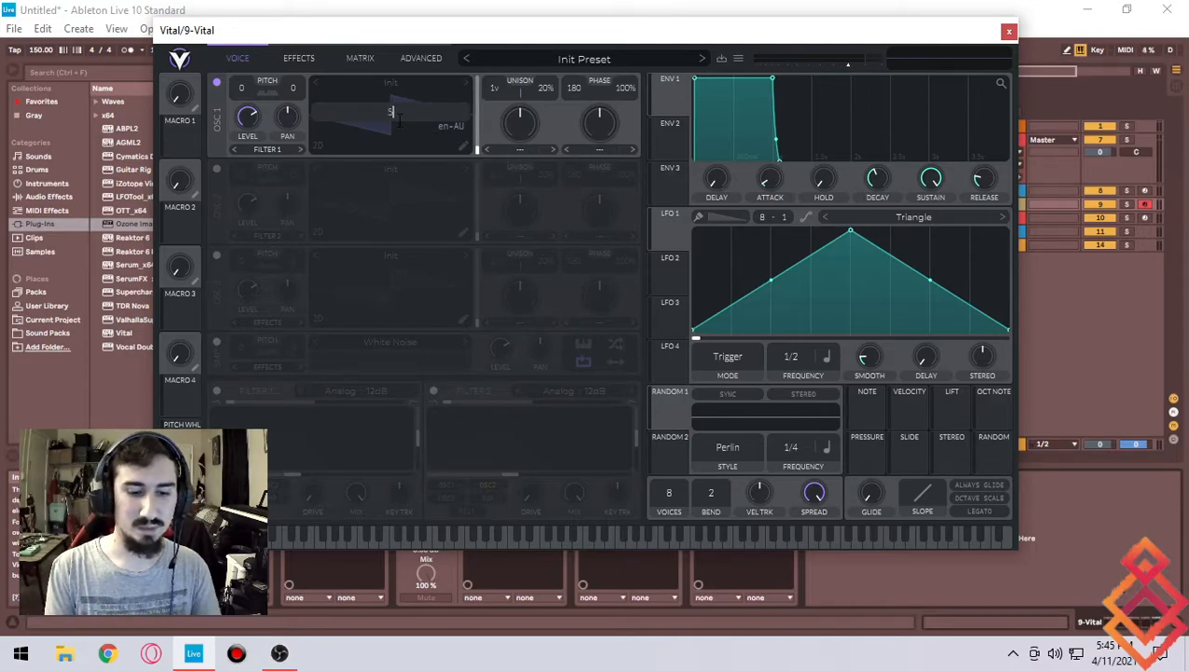
pyautogui.write('elf Denial')
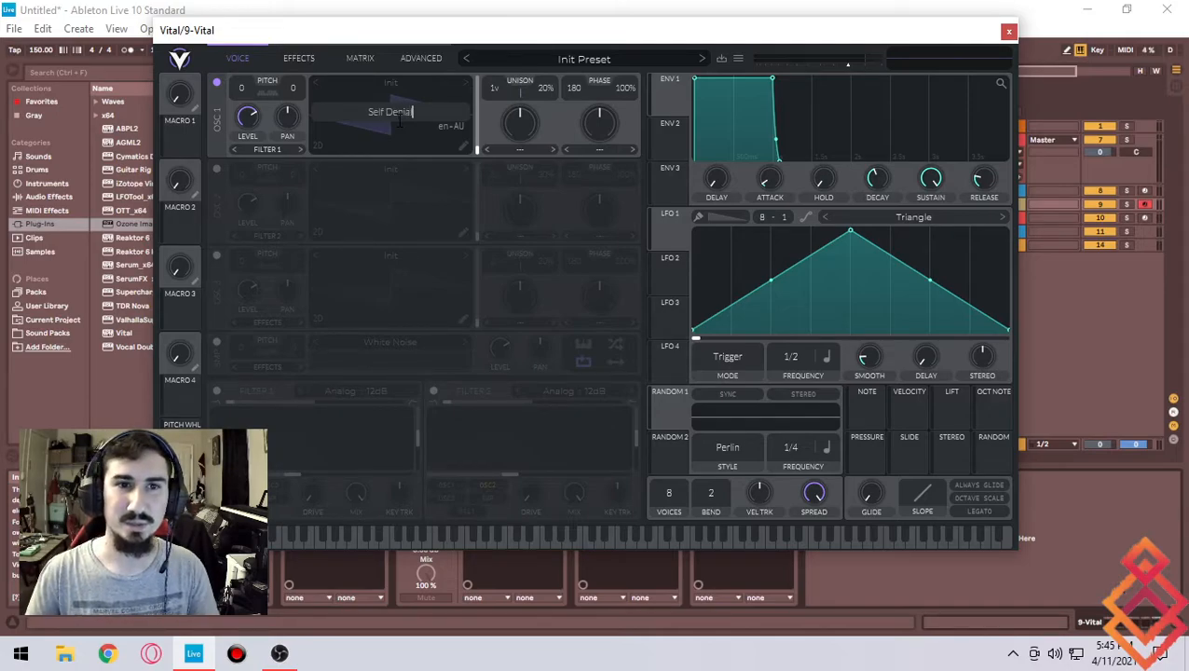
pyautogui.press('Return')
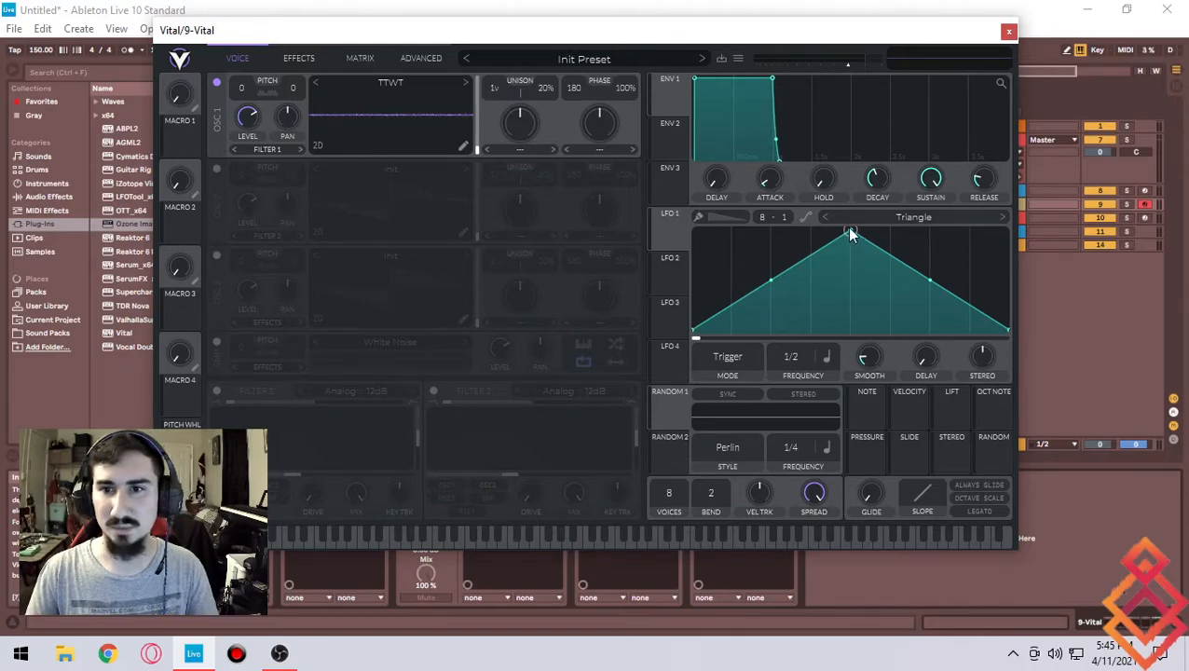
# - Reshape LFO 1 into a rising ramp by moving its peak point to the end, and audition the sound
pyautogui.moveTo(850, 234); pyautogui.dragTo(1135, 79)
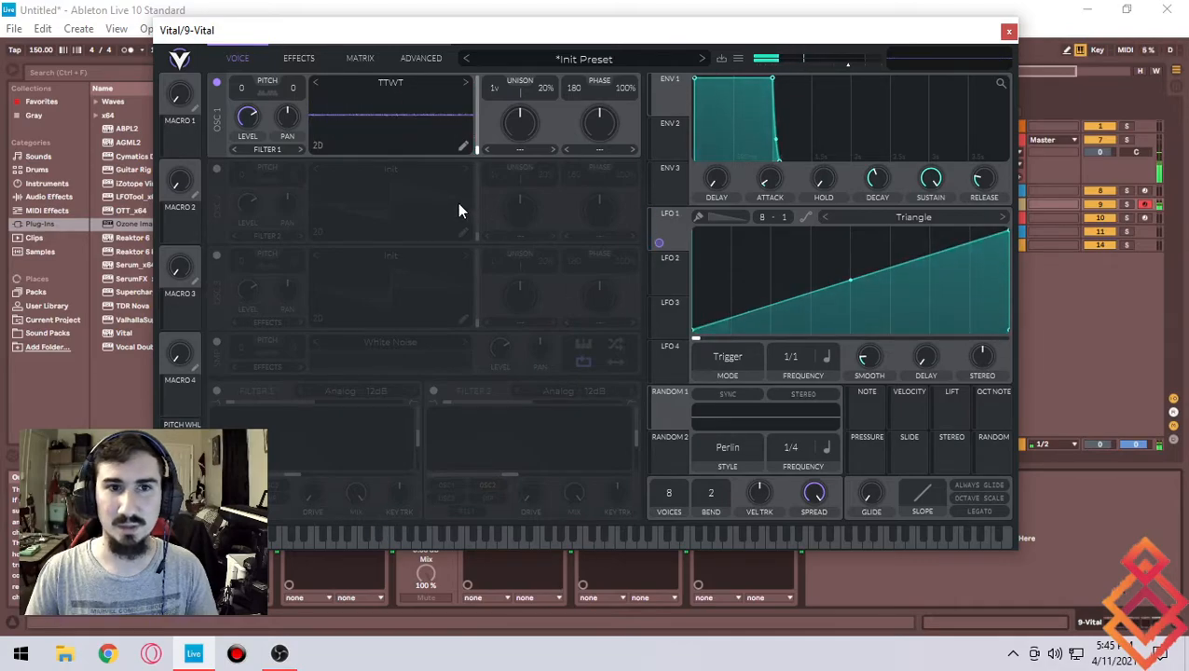
pyautogui.press('z')
pyautogui.press('a')
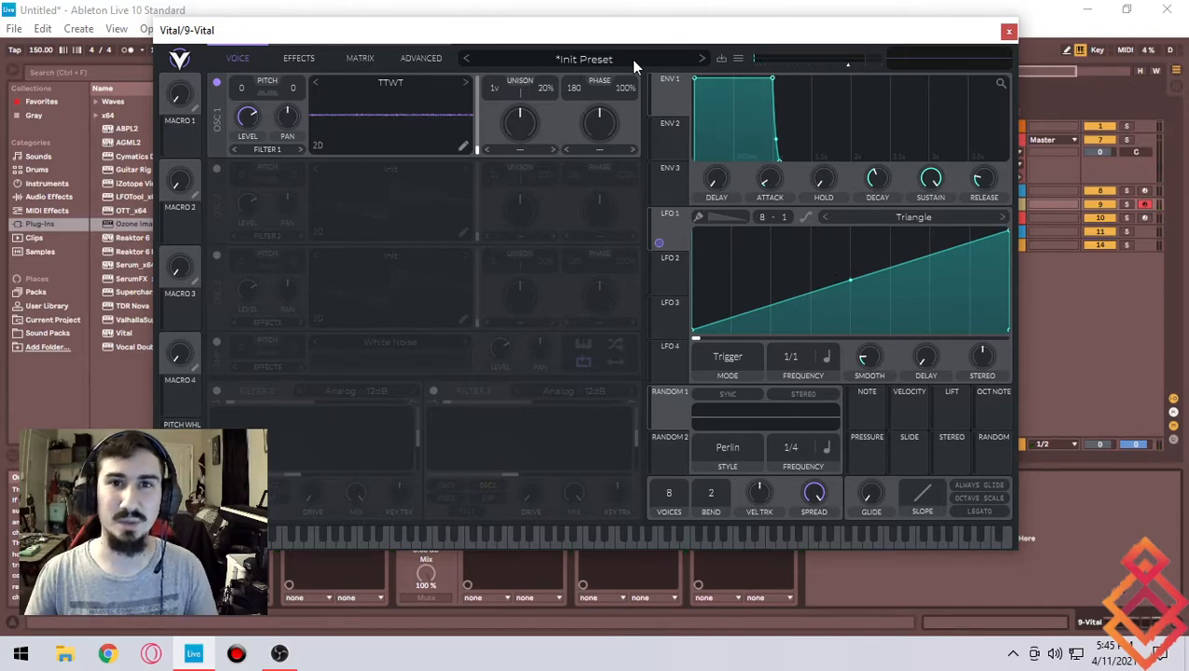
# - Open oscillator 1's Text to Wavetable language options
pyautogui.rightClick(405, 115)
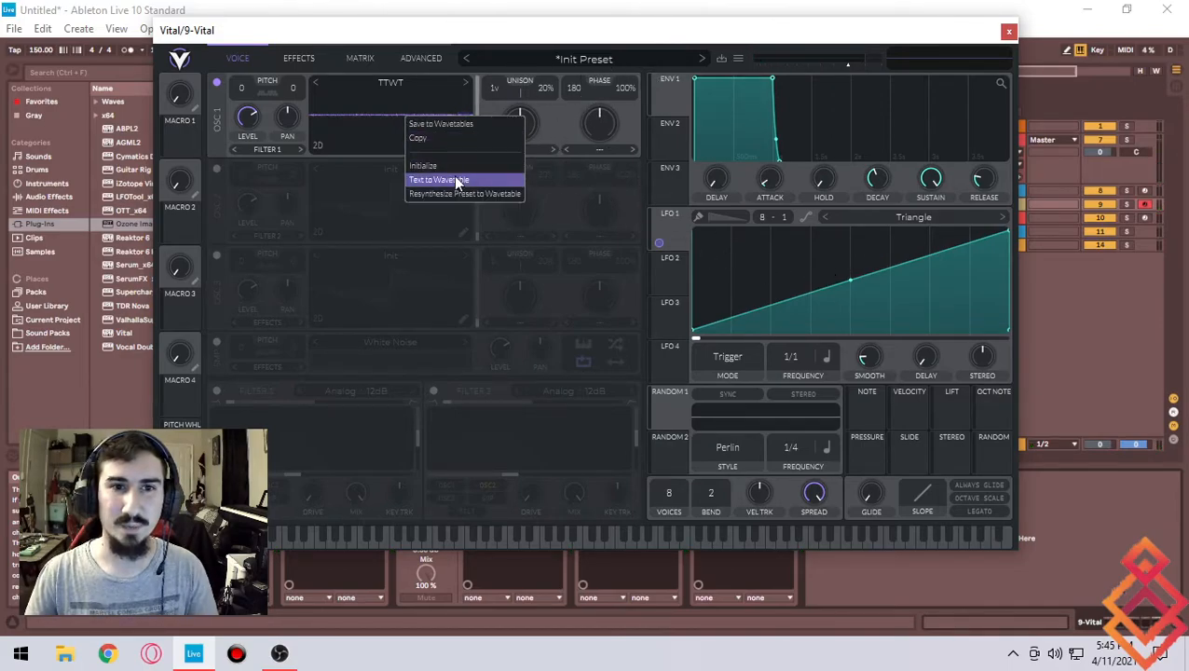
pyautogui.click(455, 180)
pyautogui.click(450, 126)
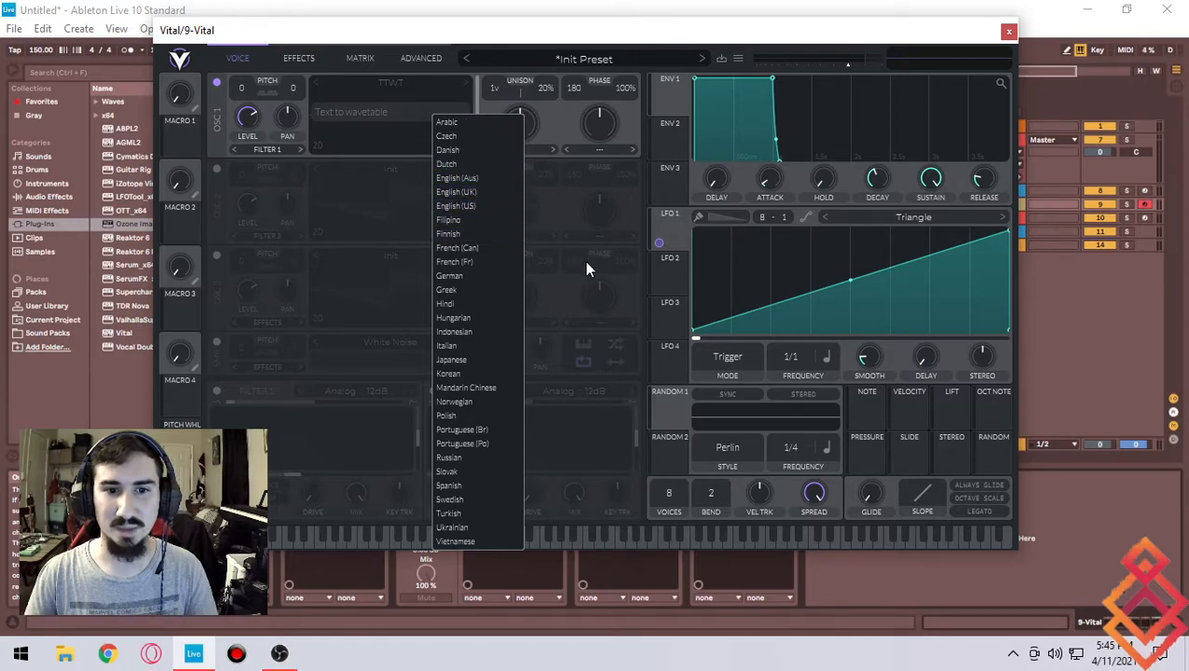
# - Review the Advanced, Matrix and Effects pages and return to the Voice page
pyautogui.click(447, 54)
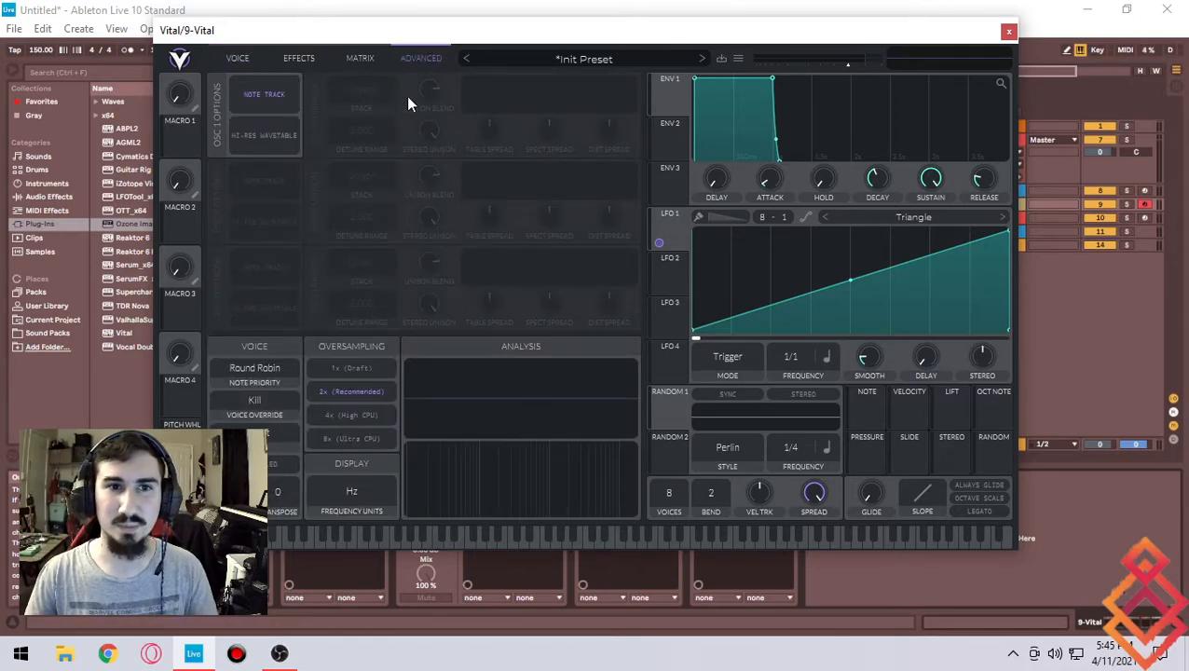
pyautogui.click(260, 66)
pyautogui.click(361, 56)
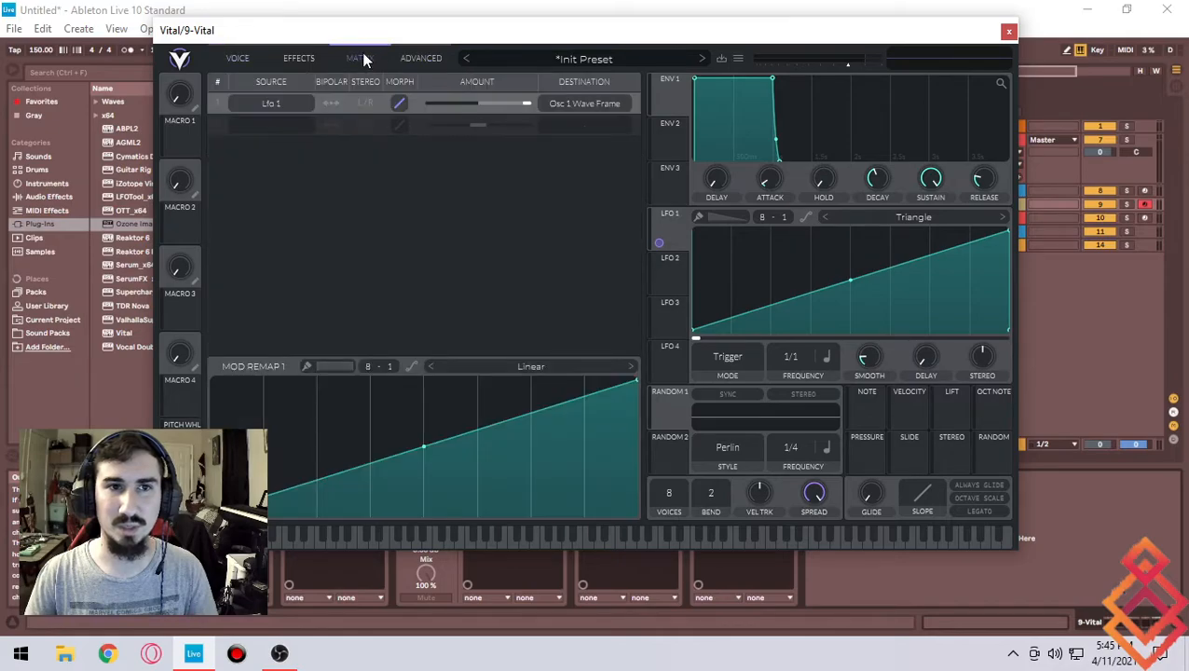
pyautogui.click(302, 59)
pyautogui.click(433, 59)
pyautogui.click(259, 61)
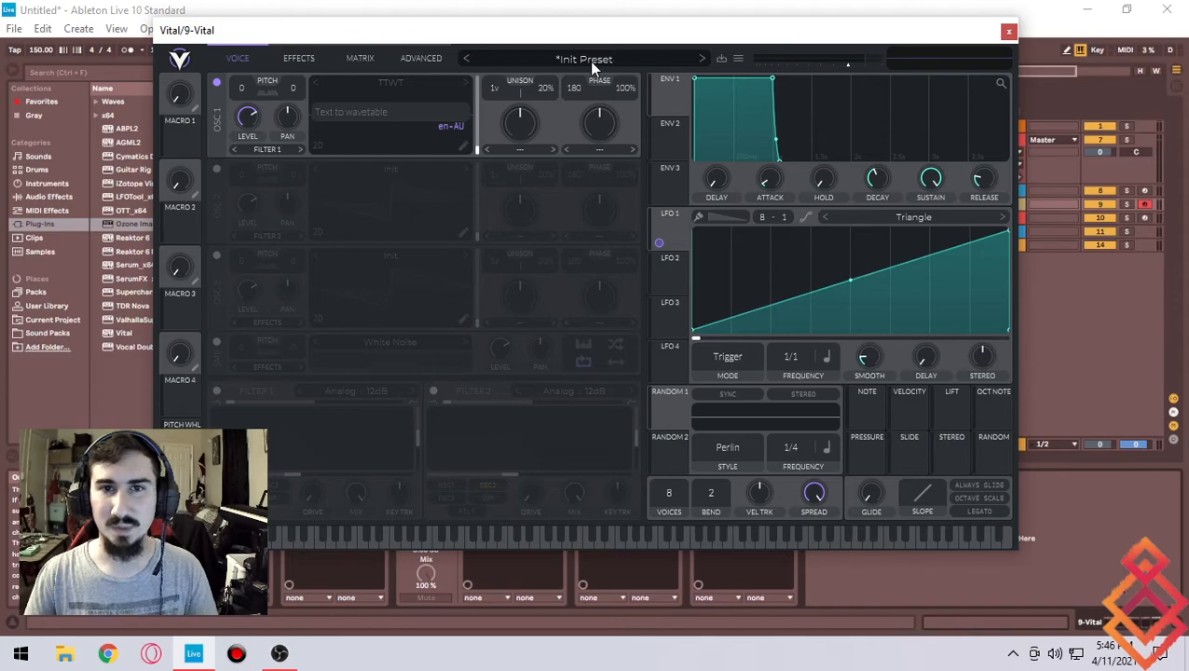
# - Reload the BS Disgust preset from the Self Denial folder in the preset browser
pyautogui.click(587, 60)
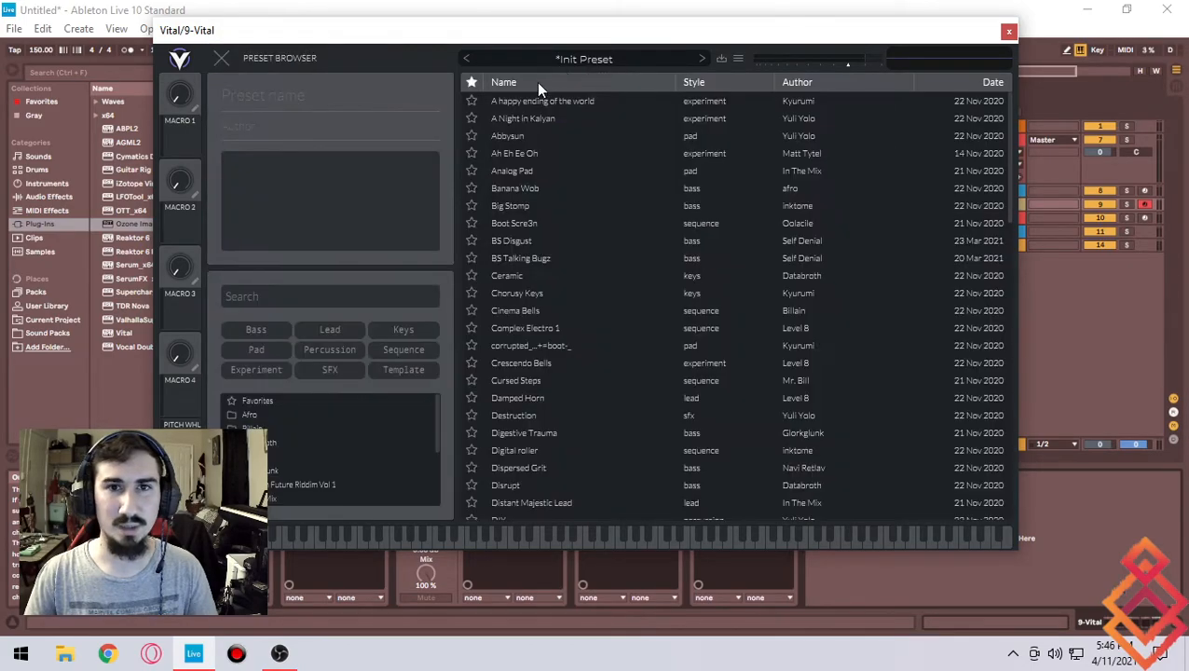
pyautogui.scroll(-5, 279, 451)
pyautogui.click(280, 483)
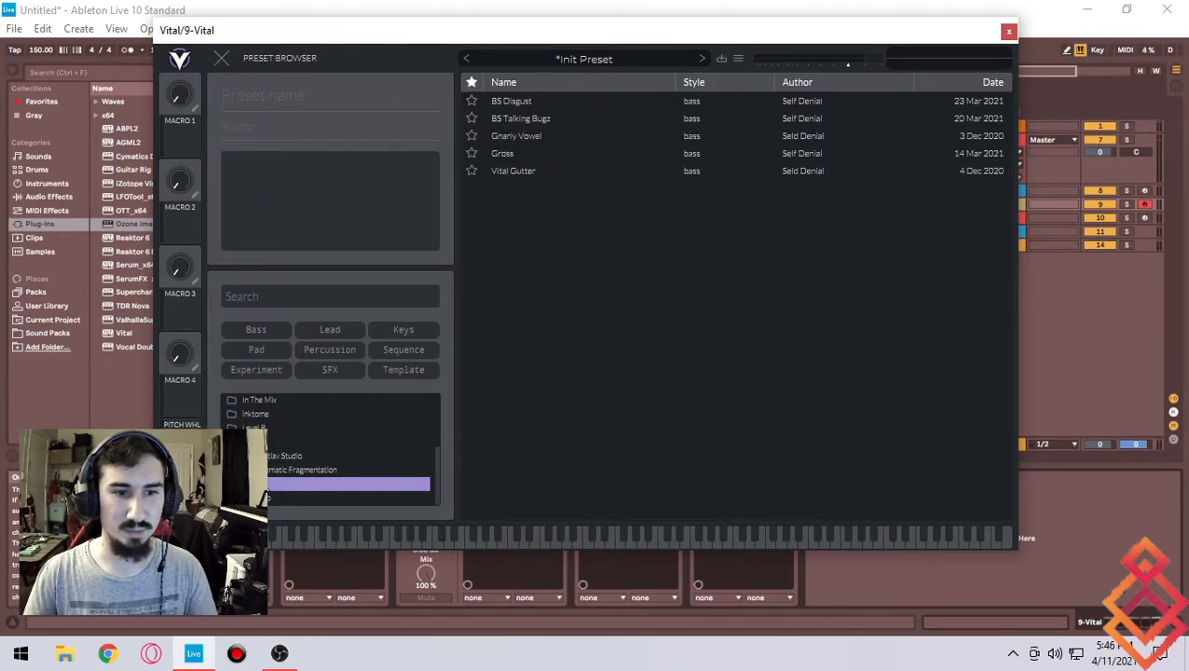
pyautogui.click(565, 104)
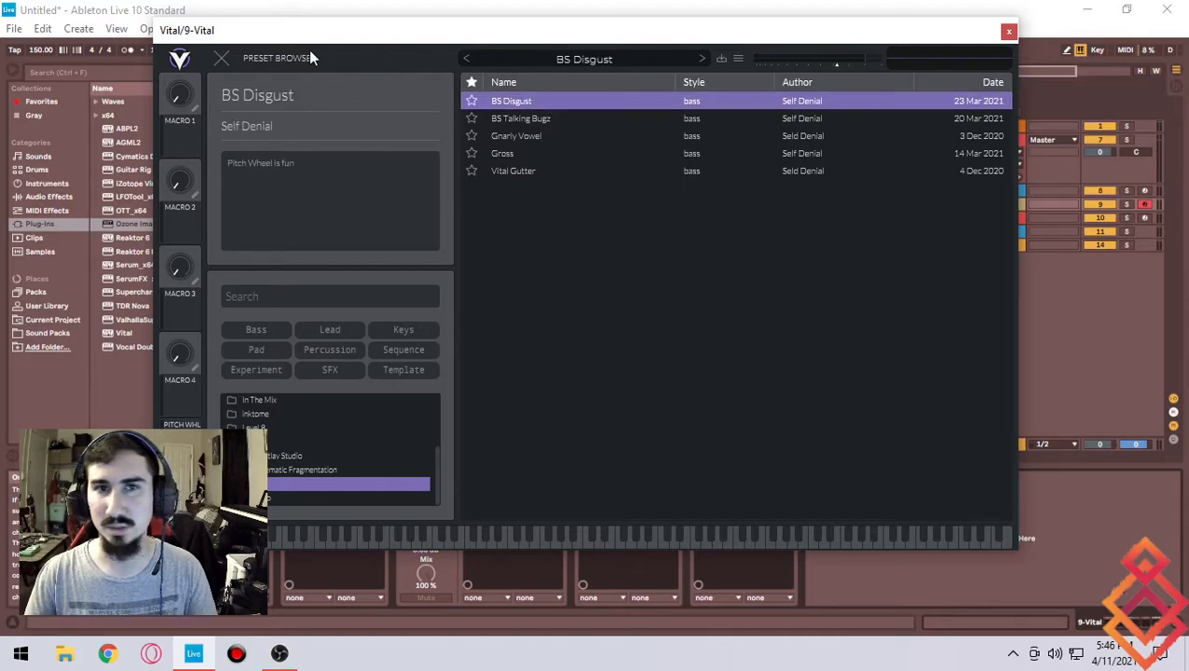
pyautogui.click(221, 58)
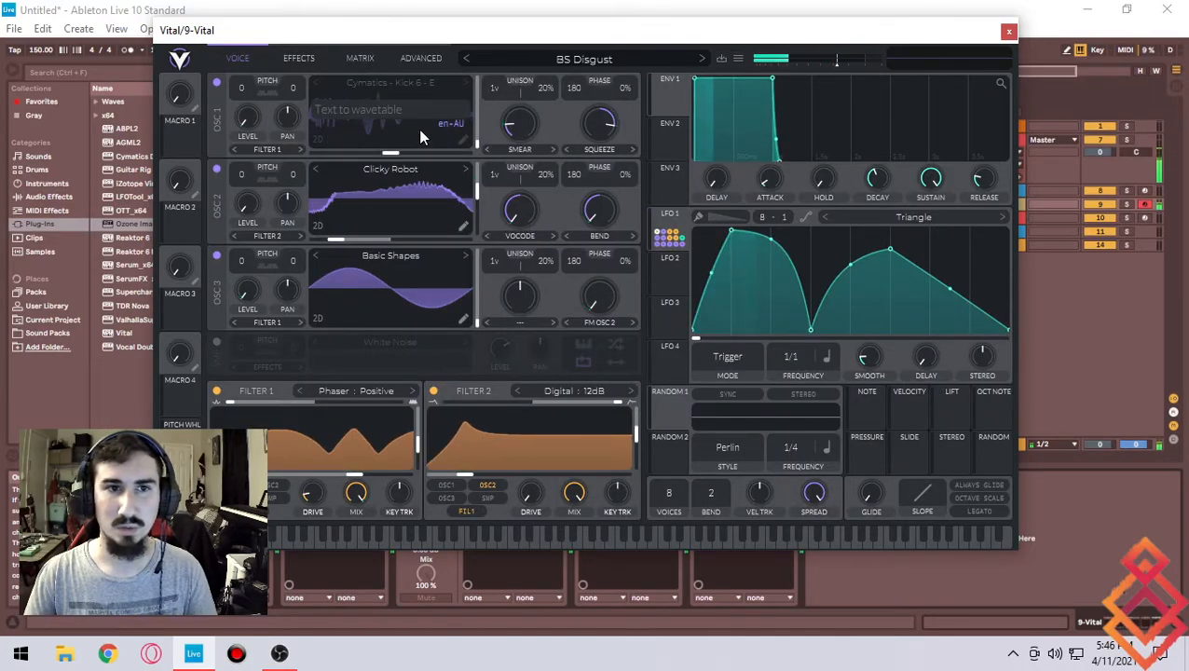
# - Audition the patch with a couple of notes and close the Vital window
pyautogui.press('z')
pyautogui.press('e')
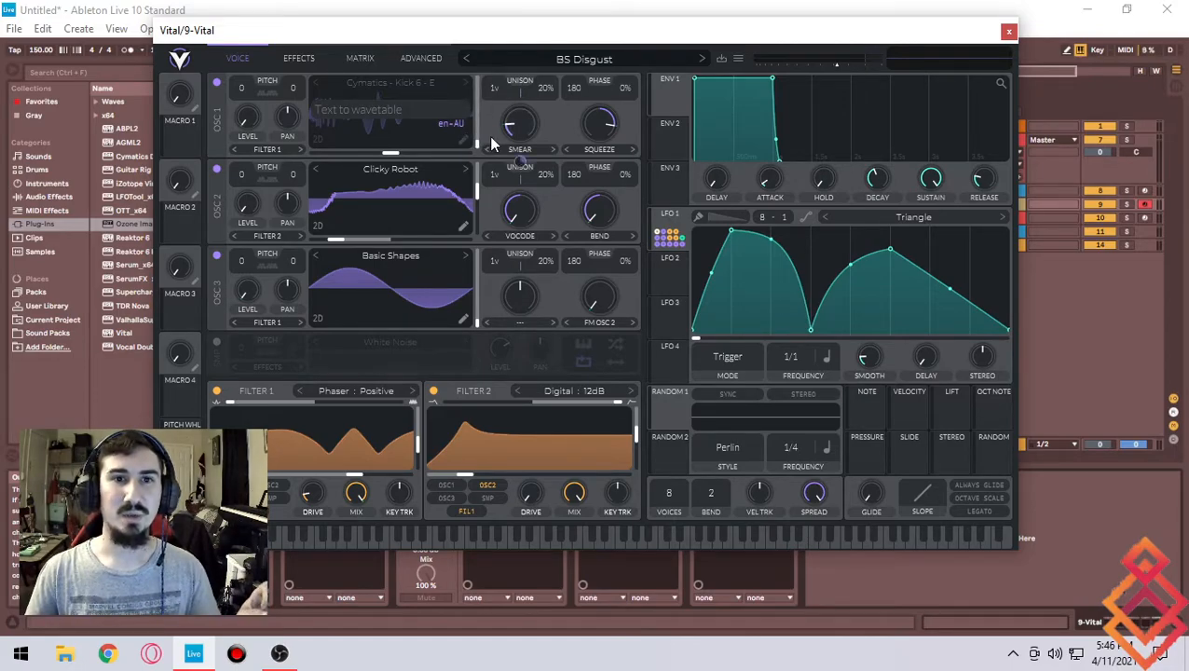
pyautogui.click(1010, 33)
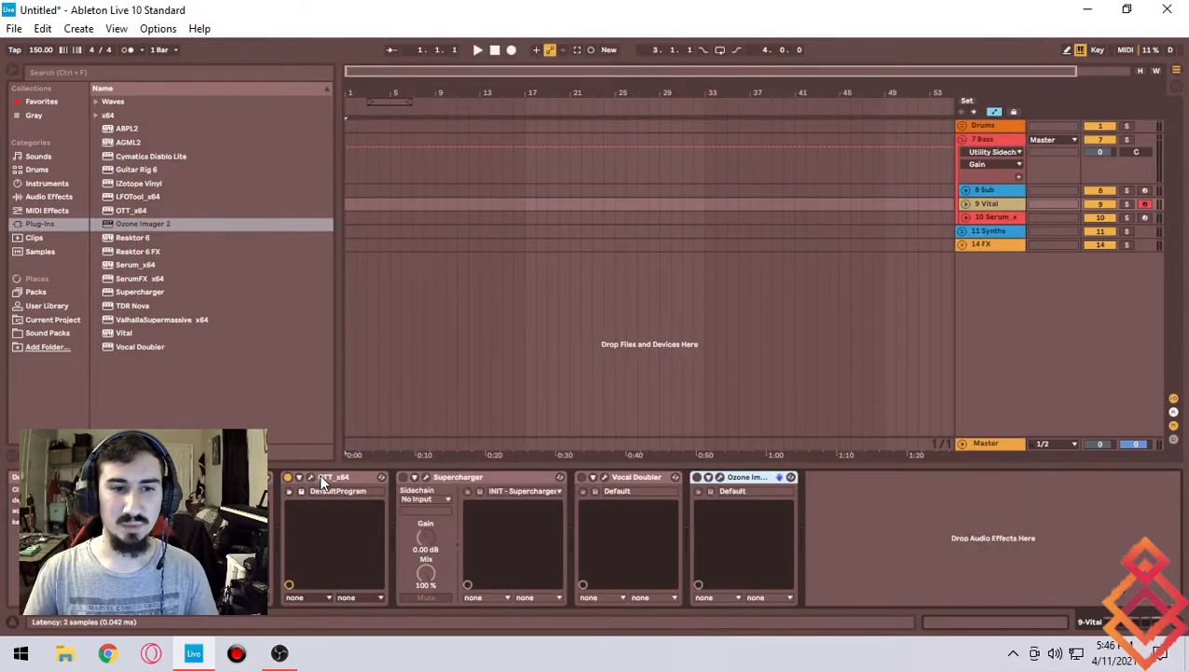
# - Open the OTT plugin window on the Vital track and move it toward the middle of the screen
pyautogui.click(312, 477)
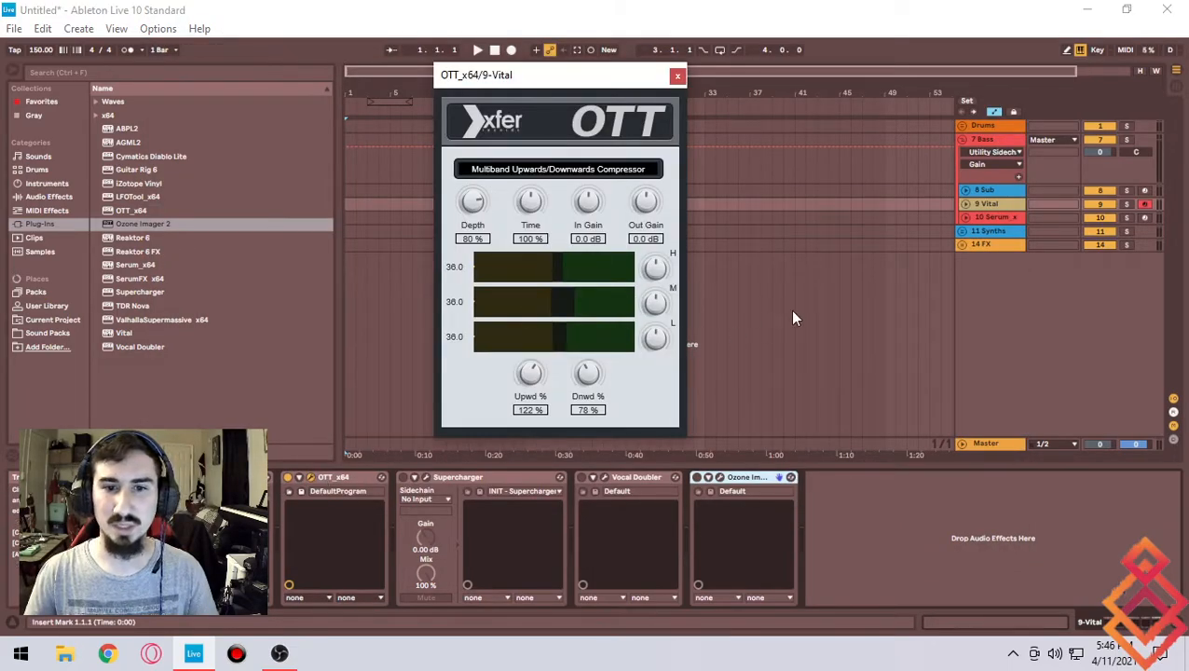
pyautogui.moveTo(574, 75); pyautogui.dragTo(657, 78)
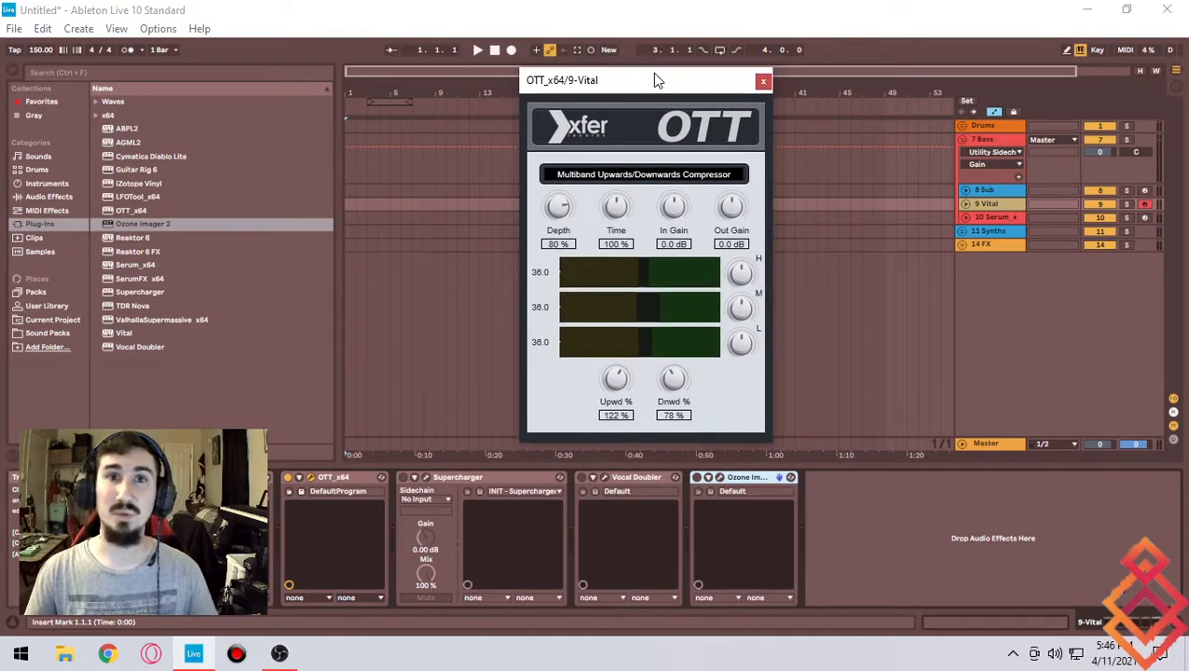
# - Show the Instruments category in the browser
pyautogui.click(47, 183)
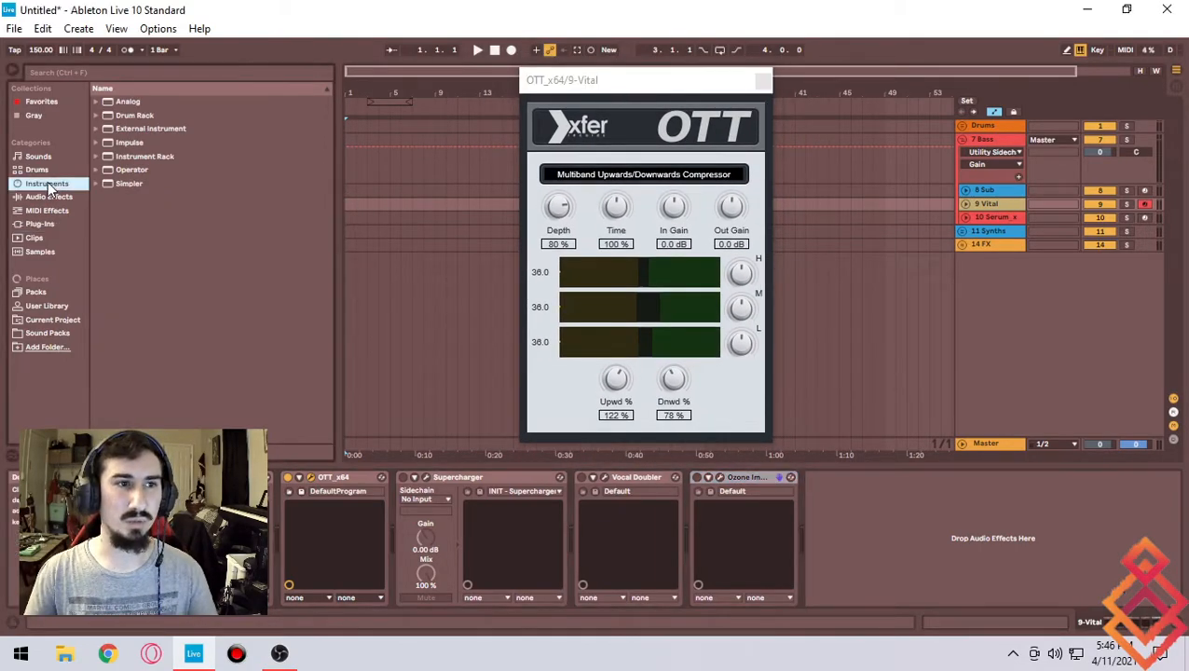
# - Browse the Audio Effects category to locate the OTT preset inside the Multiband Dynamics folder
pyautogui.click(51, 197)
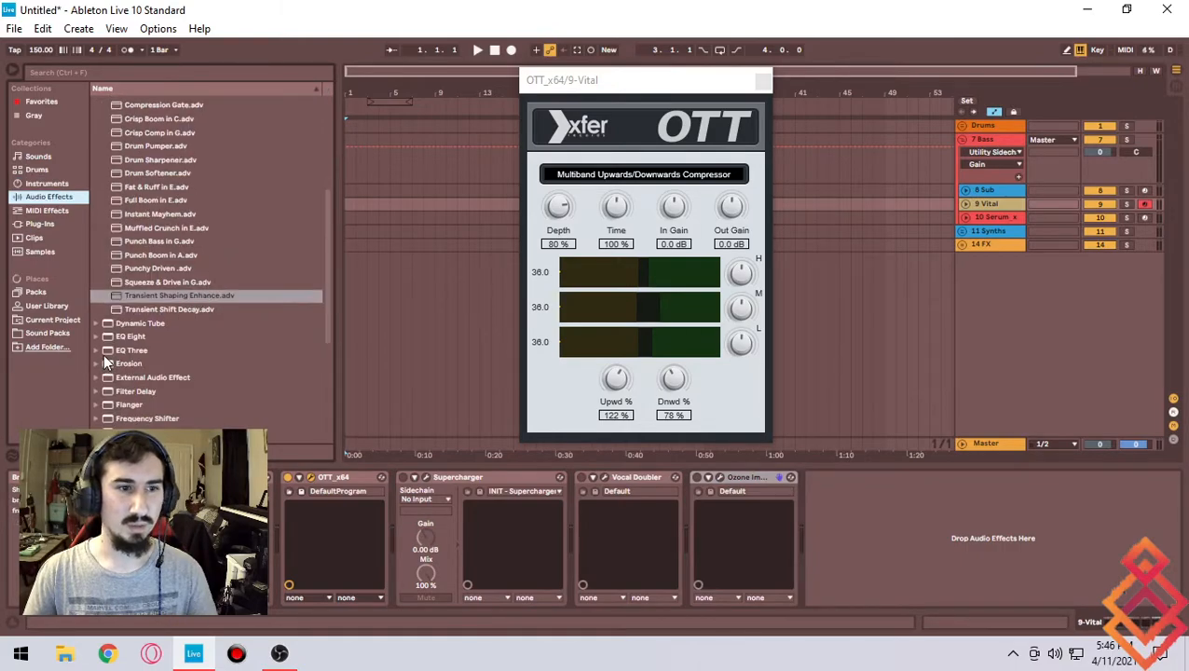
pyautogui.scroll(-3, 104, 355)
pyautogui.click(95, 413)
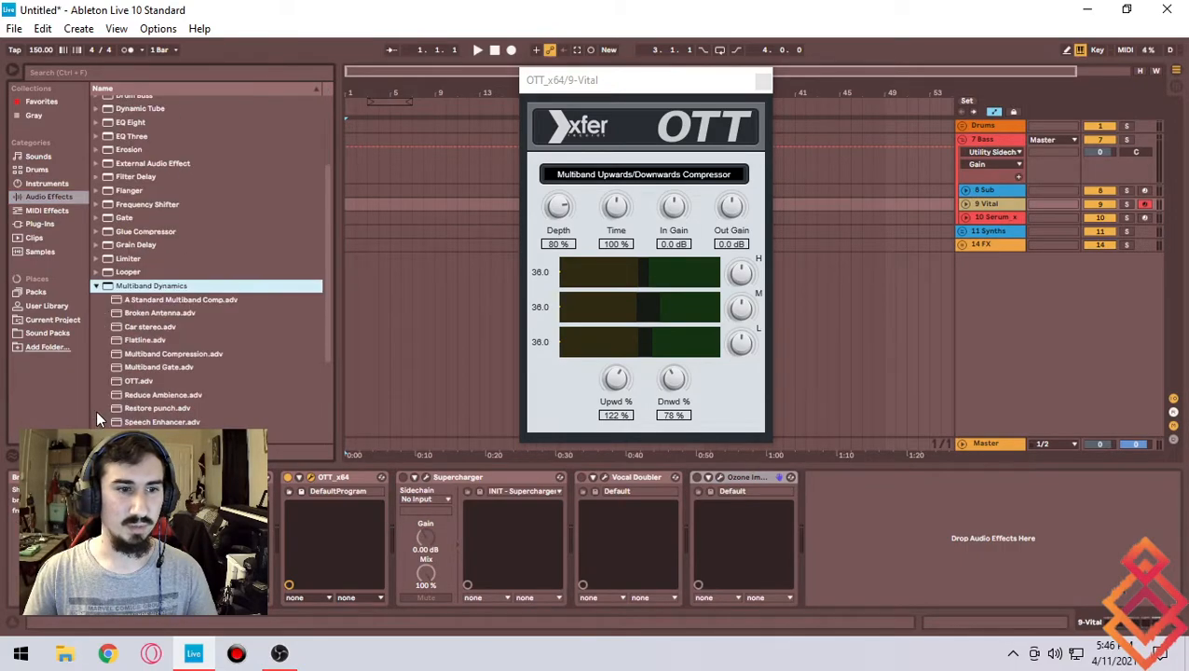
pyautogui.click(140, 251)
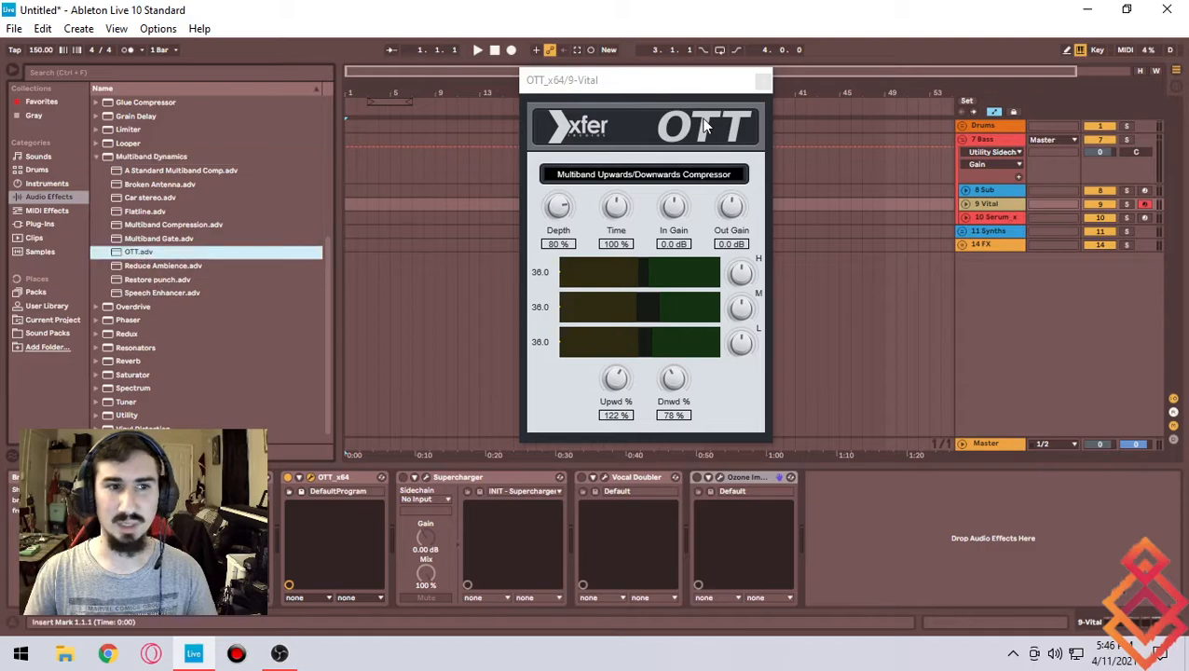
# - Bypass the OTT device on the Vital track and re-enable it to compare the sound
pyautogui.click(663, 86)
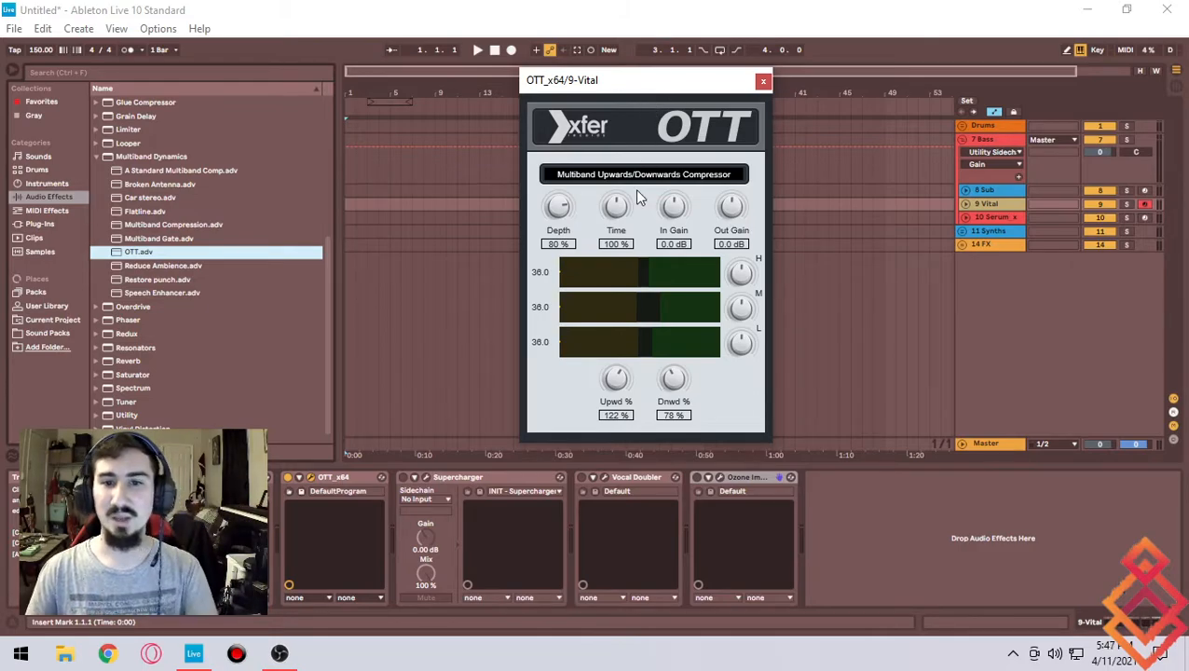
pyautogui.click(291, 482)
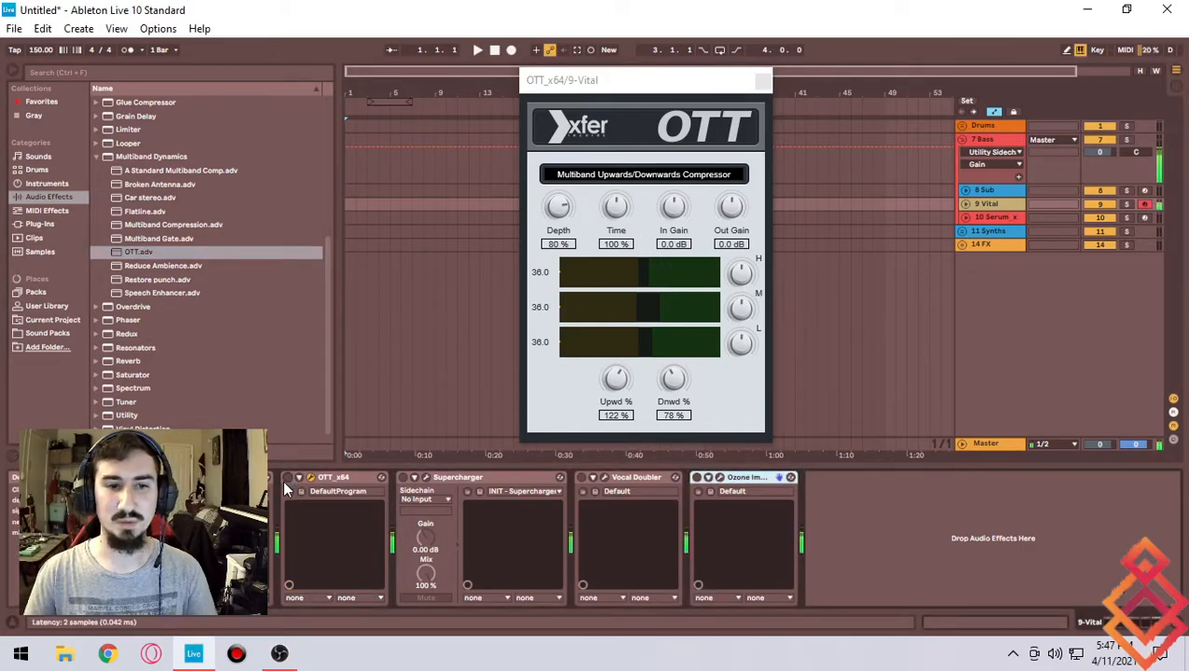
pyautogui.click(288, 478)
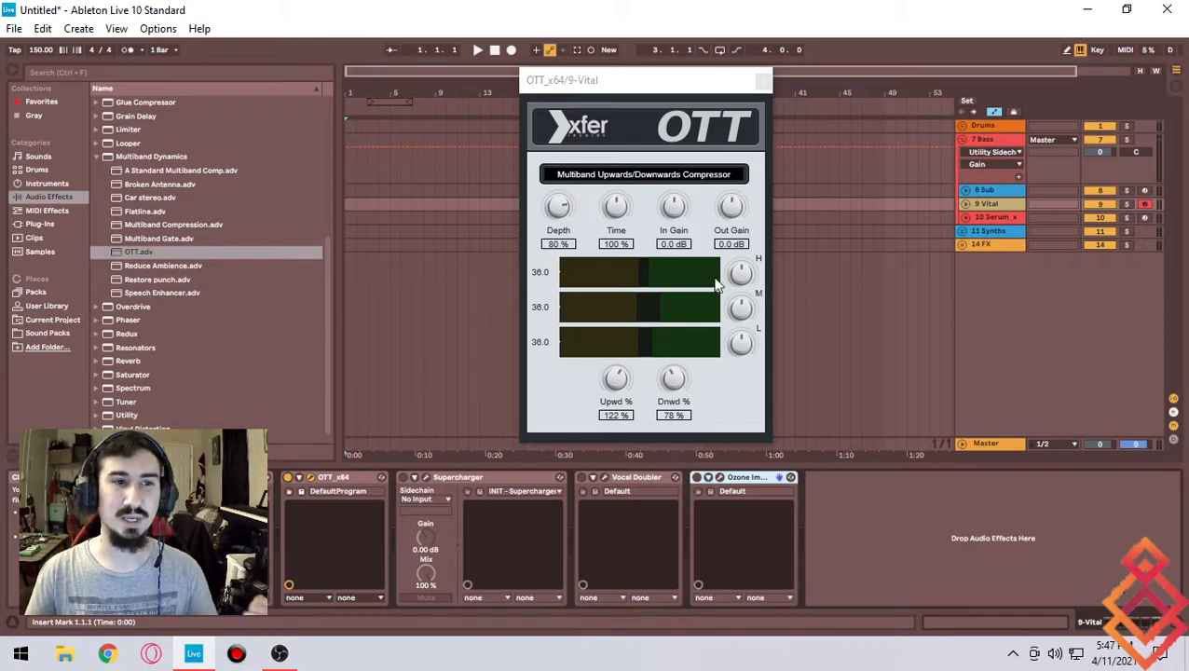
# - Collapse the Multiband Dynamics folder and close the OTT plugin window
pyautogui.click(97, 157)
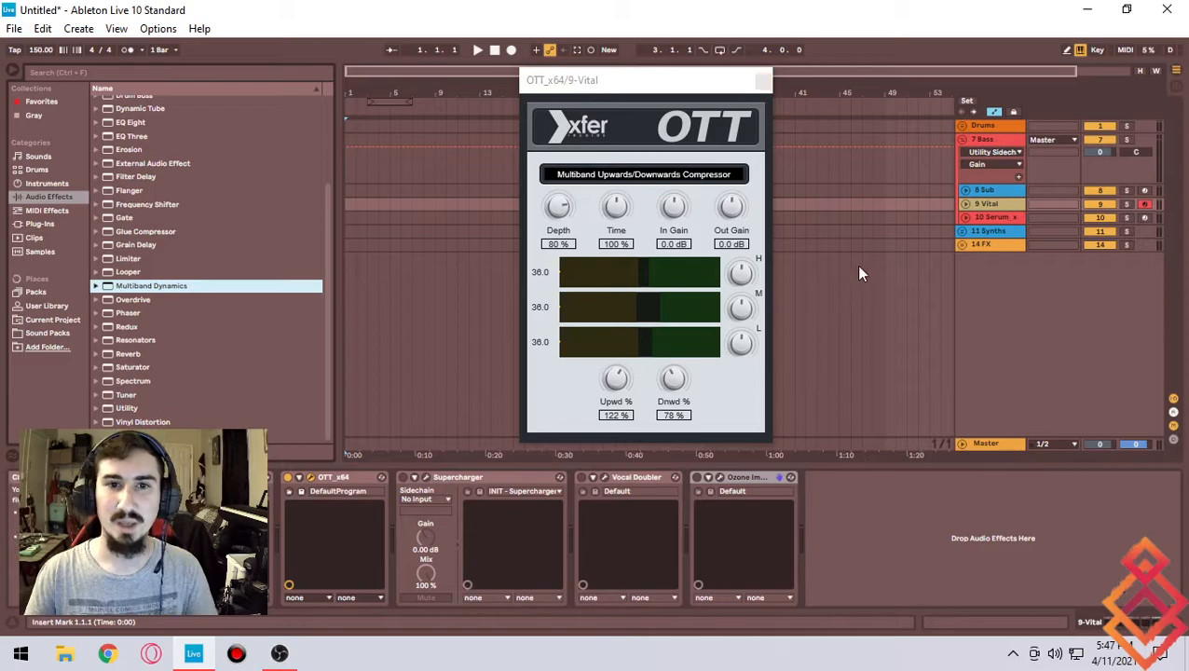
pyautogui.moveTo(725, 85); pyautogui.dragTo(745, 104)
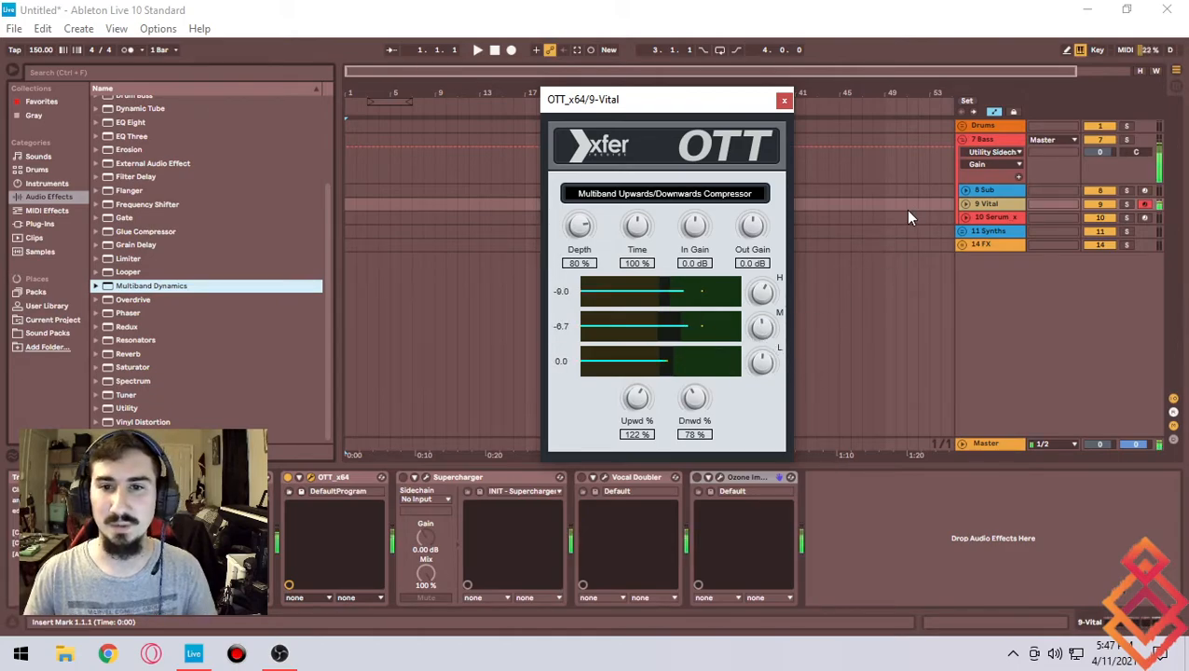
pyautogui.click(783, 100)
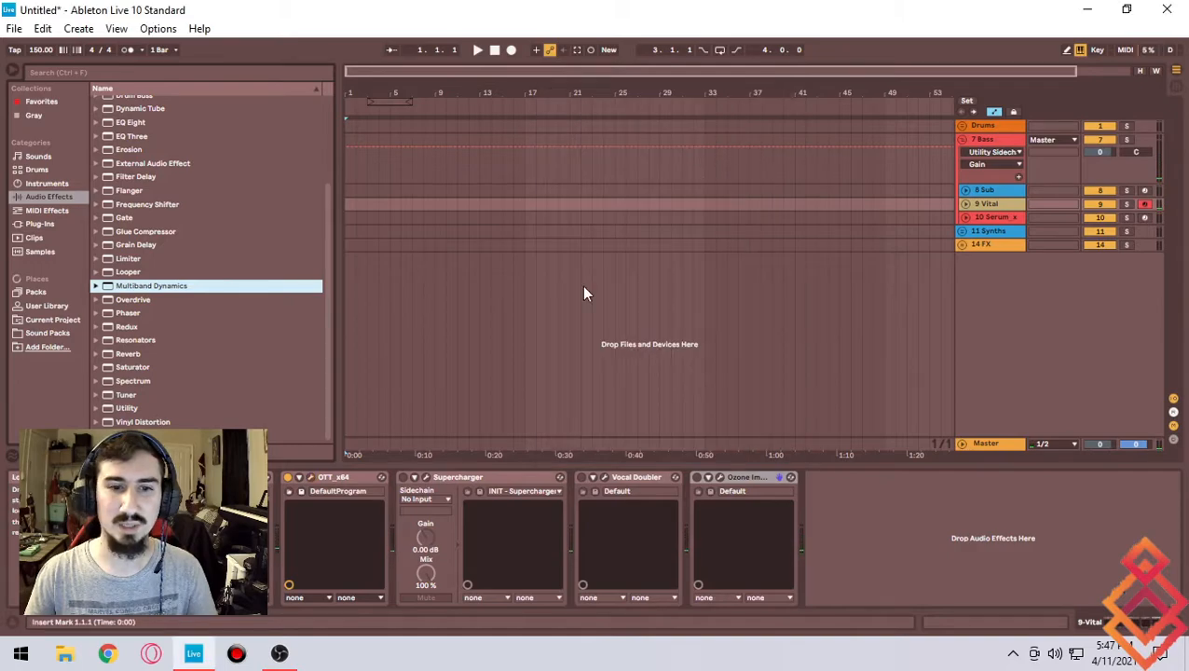
# - Open the Supercharger plugin window on the Vital track and move it toward the middle of the screen
pyautogui.click(426, 477)
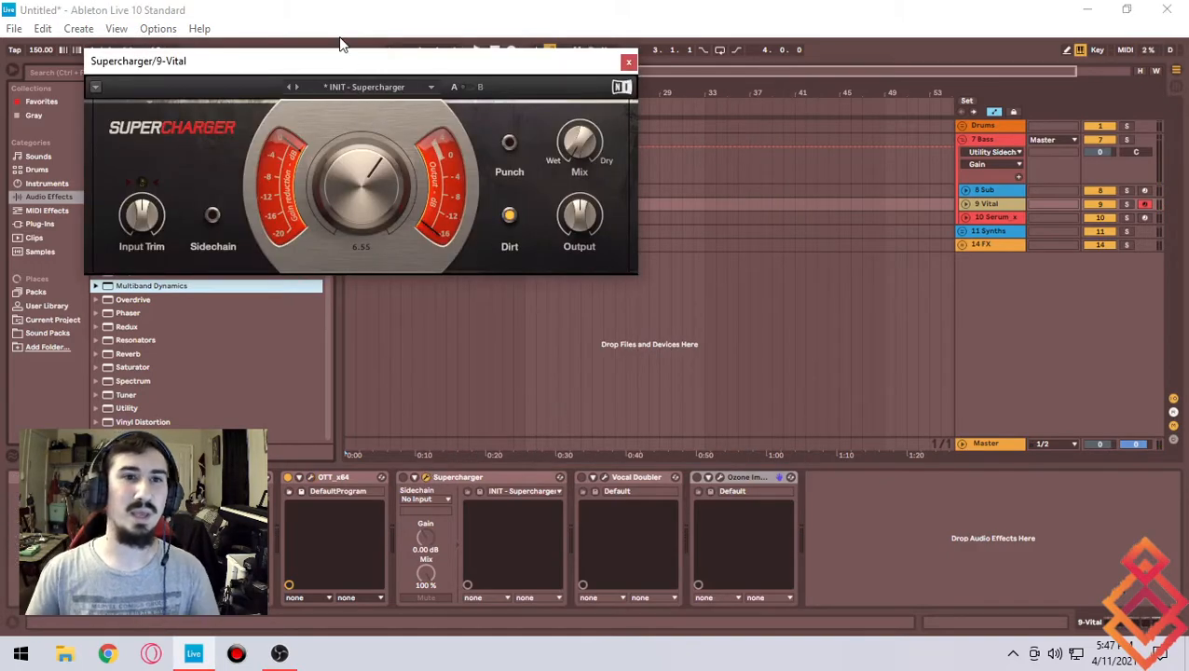
pyautogui.moveTo(356, 59); pyautogui.dragTo(565, 113)
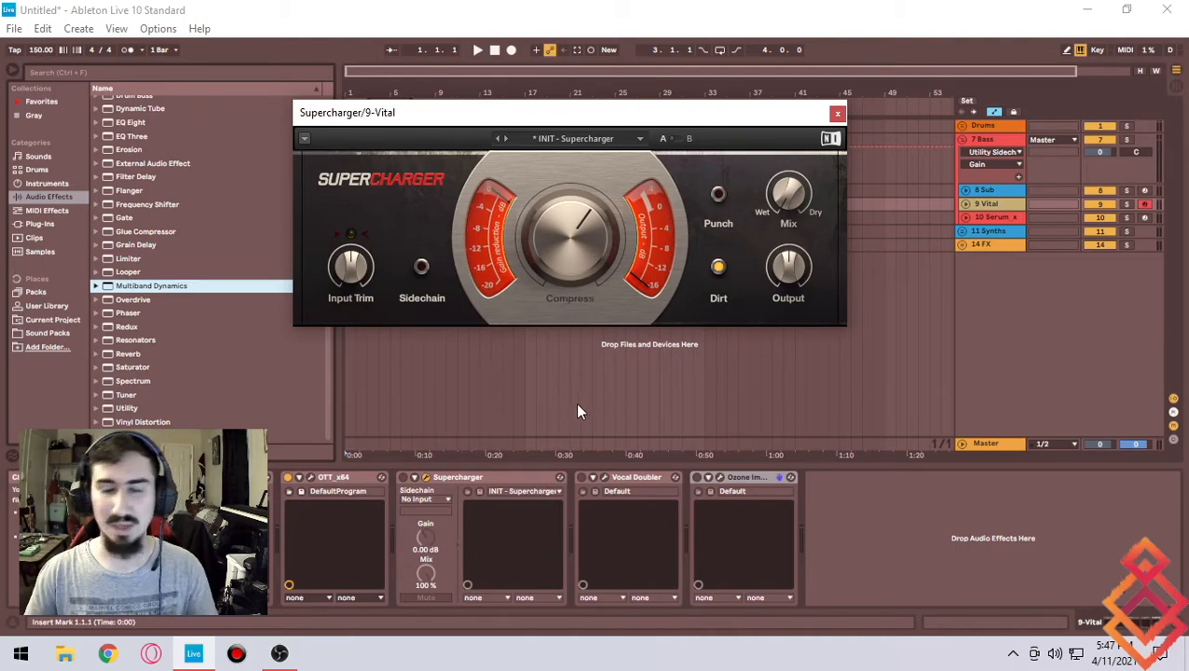
pyautogui.moveTo(581, 122); pyautogui.dragTo(616, 126)
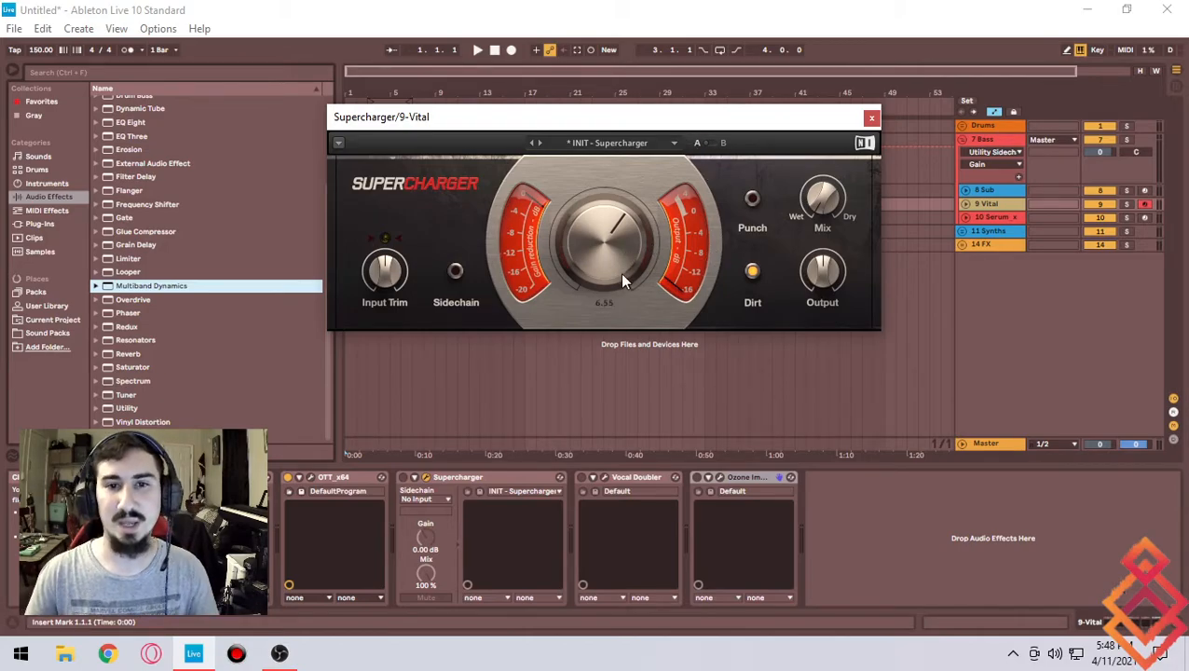
# - Check the Supercharger's Compress and Output knobs and switch the Supercharger device on
pyautogui.moveTo(611, 252); pyautogui.dragTo(613, 248)
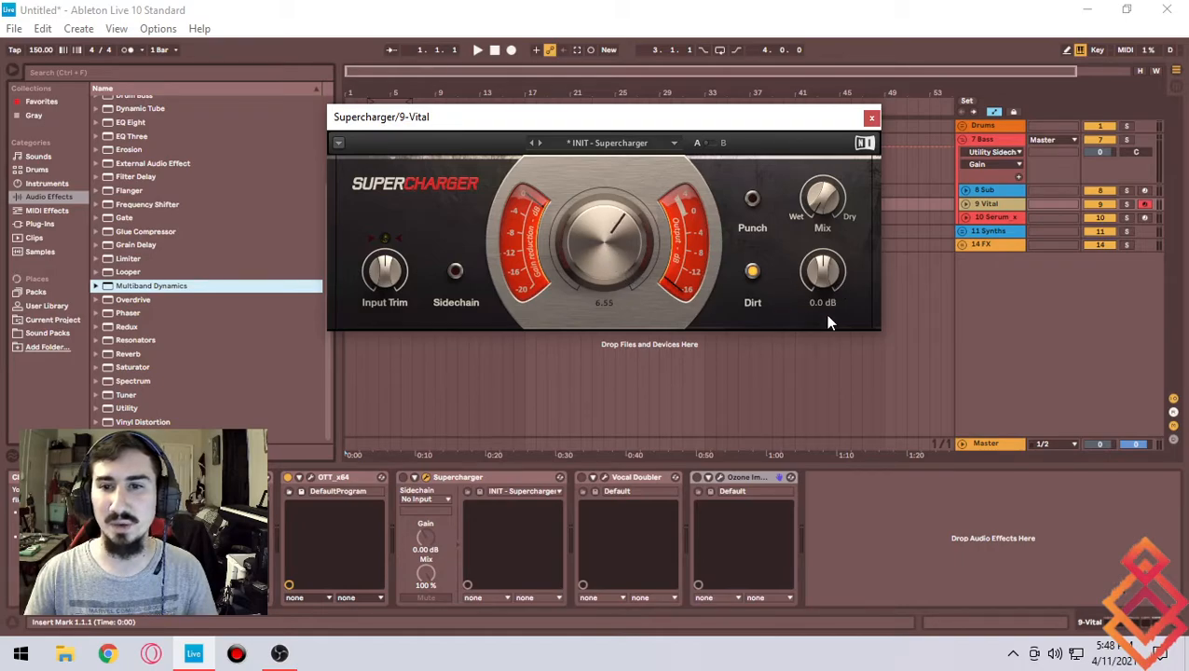
pyautogui.moveTo(823, 270); pyautogui.dragTo(823, 272)
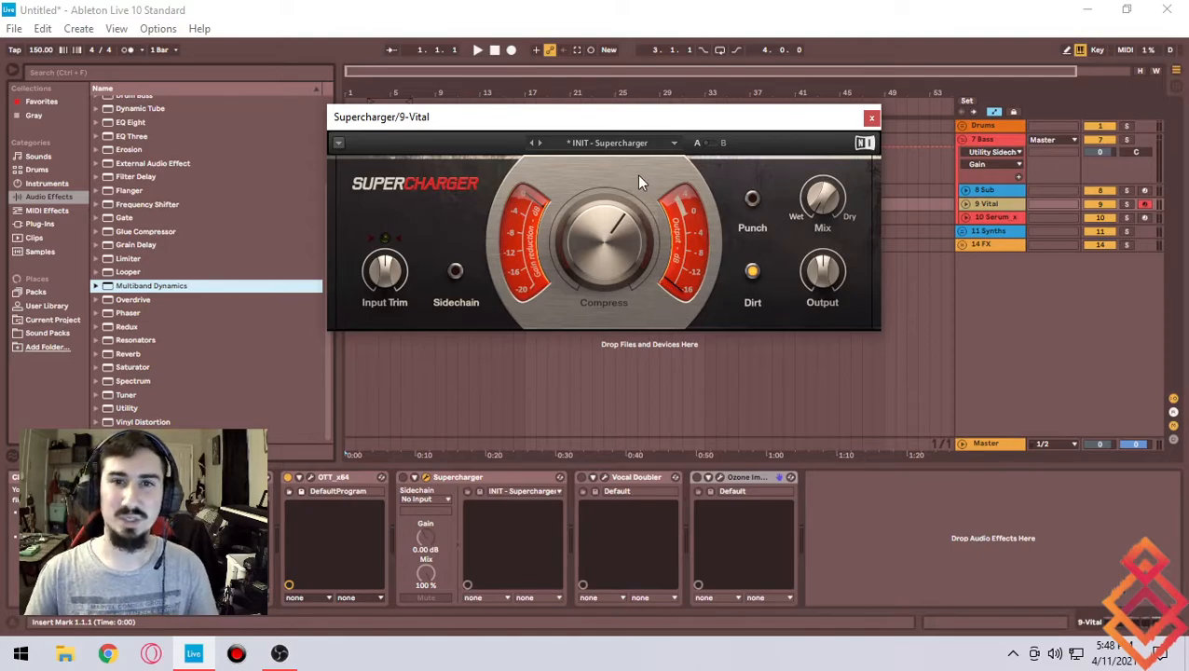
pyautogui.click(404, 479)
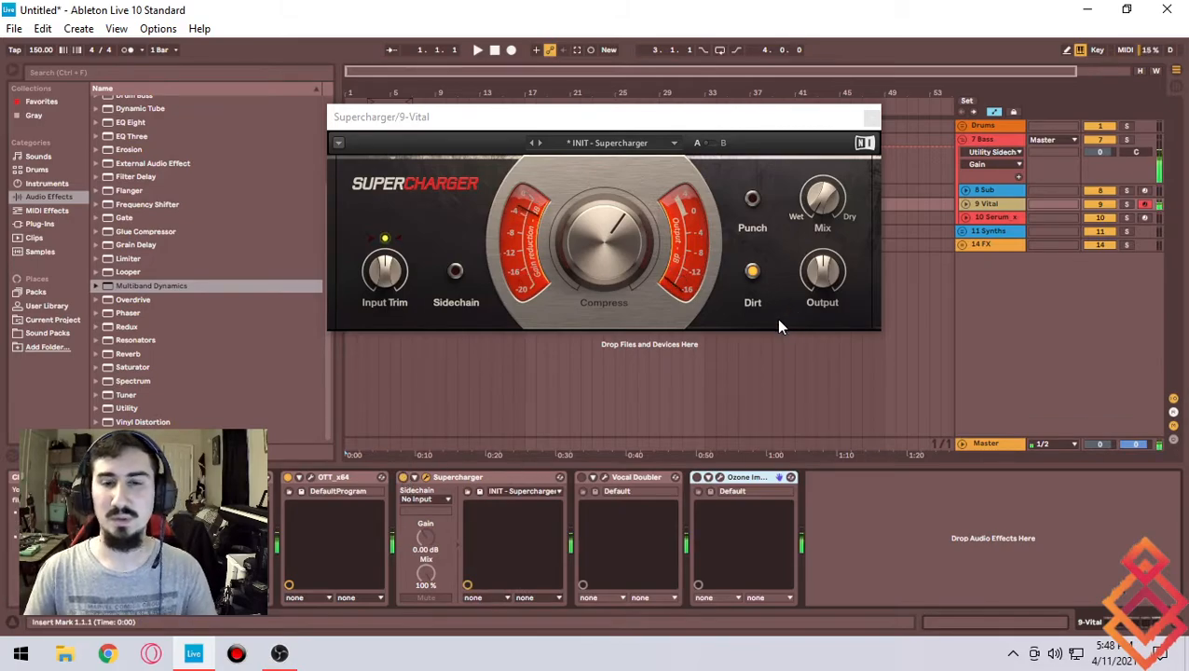
# - Switch Supercharger's Dirt off and back on to compare, then close the Supercharger window
pyautogui.moveTo(822, 276); pyautogui.dragTo(821, 275)
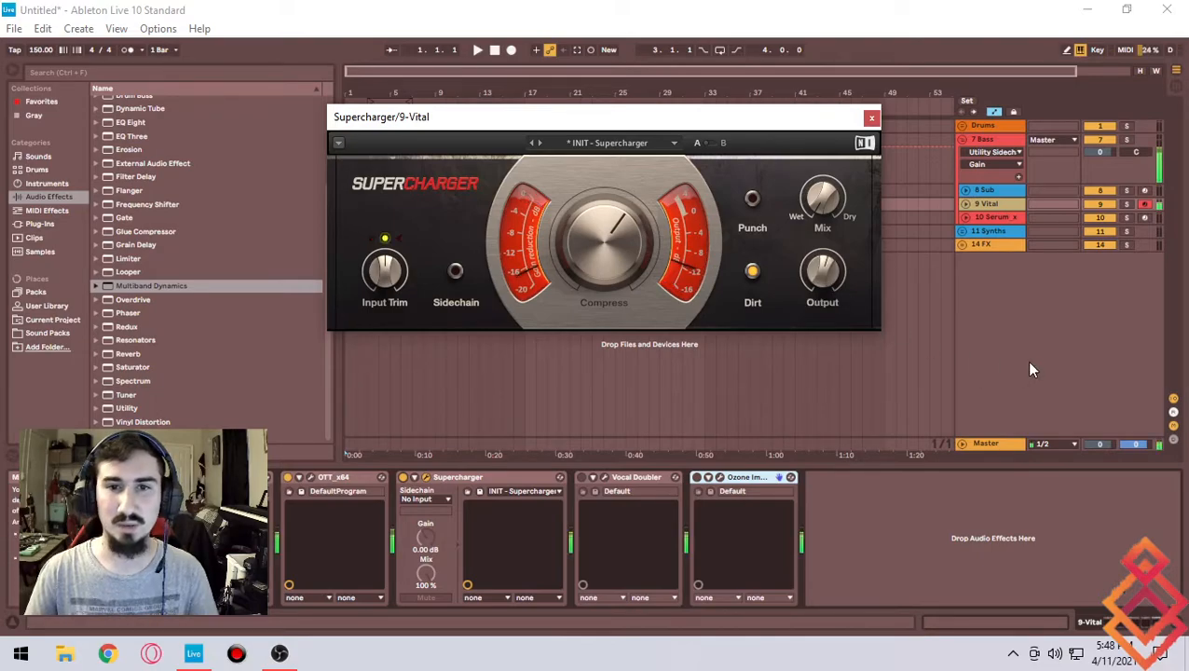
pyautogui.click(752, 271)
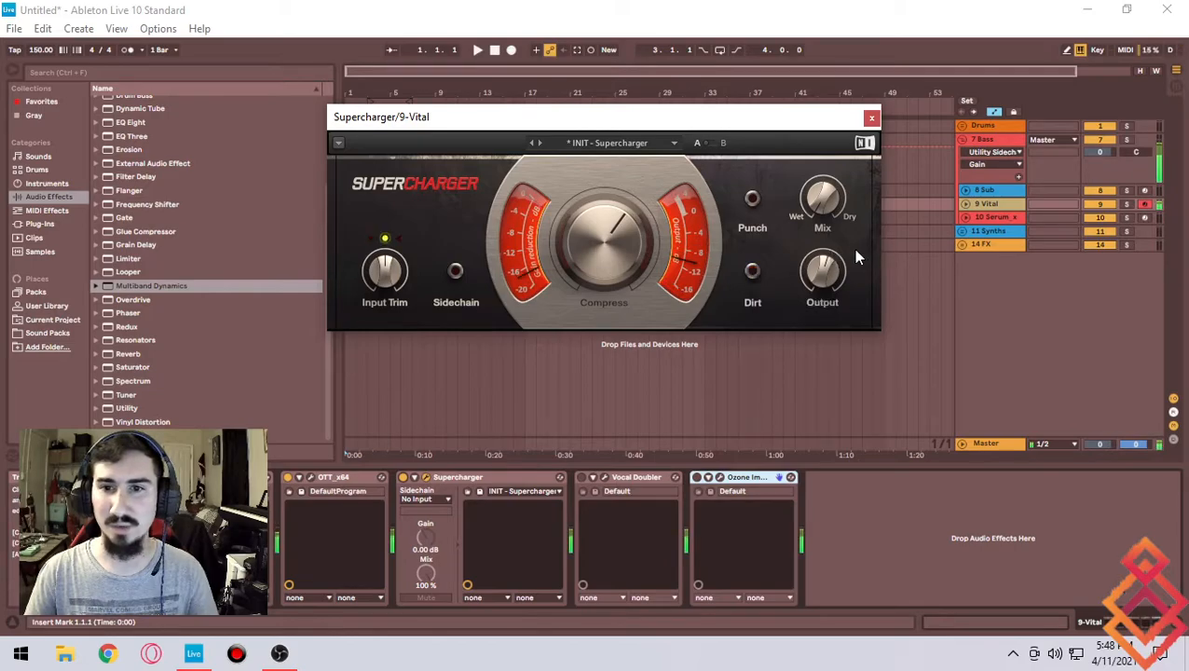
pyautogui.click(752, 271)
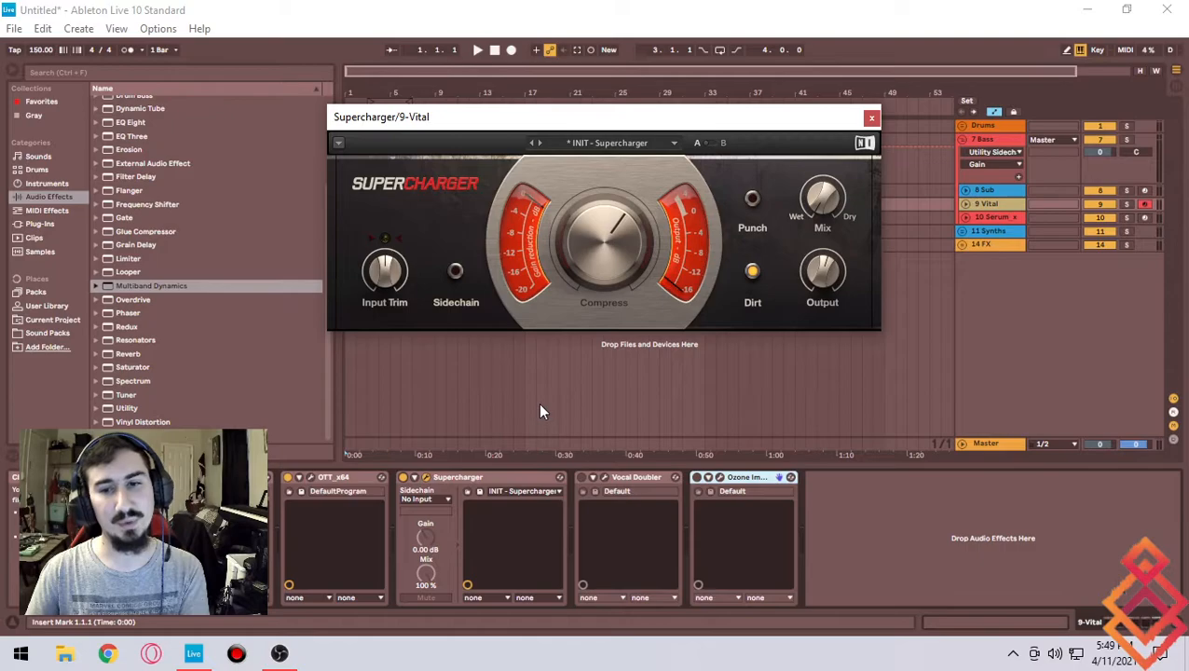
pyautogui.moveTo(652, 120); pyautogui.dragTo(661, 124)
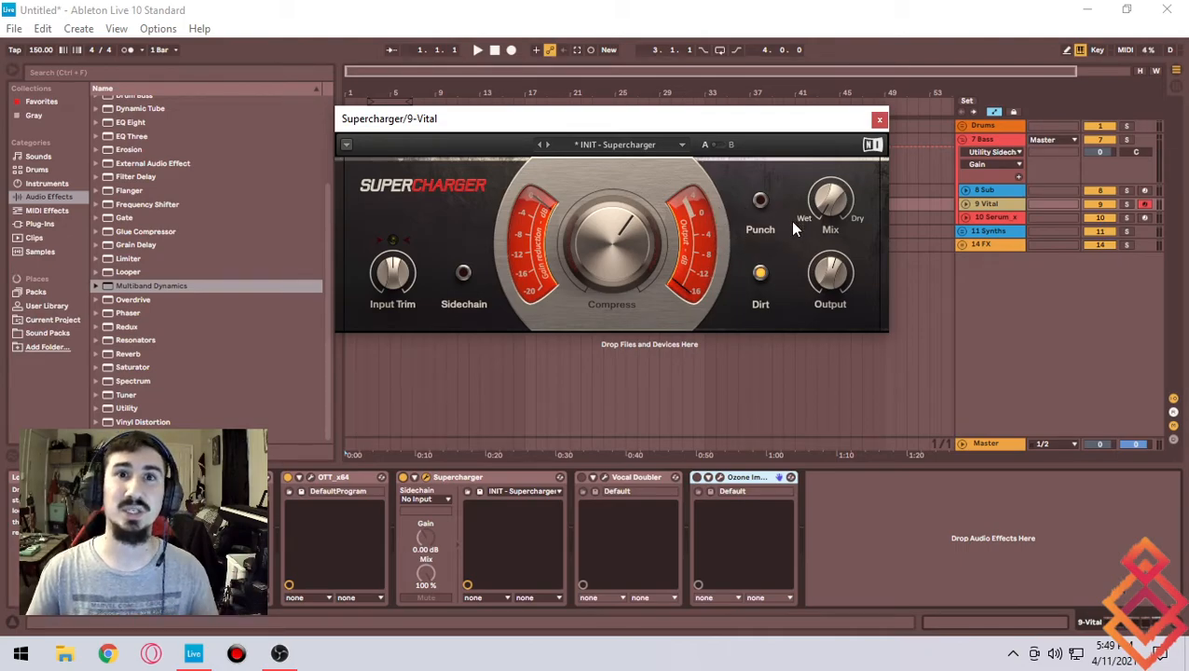
pyautogui.click(879, 118)
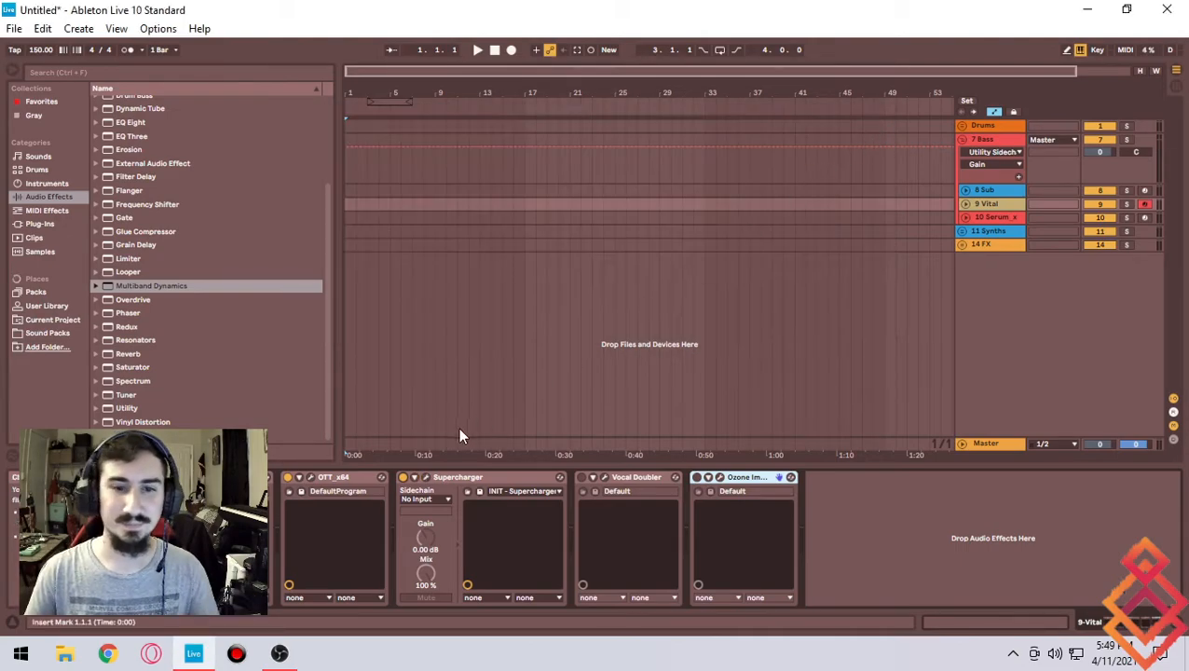
# - Open the Vocal Doubler plugin window and move it toward the middle of the screen
pyautogui.click(605, 479)
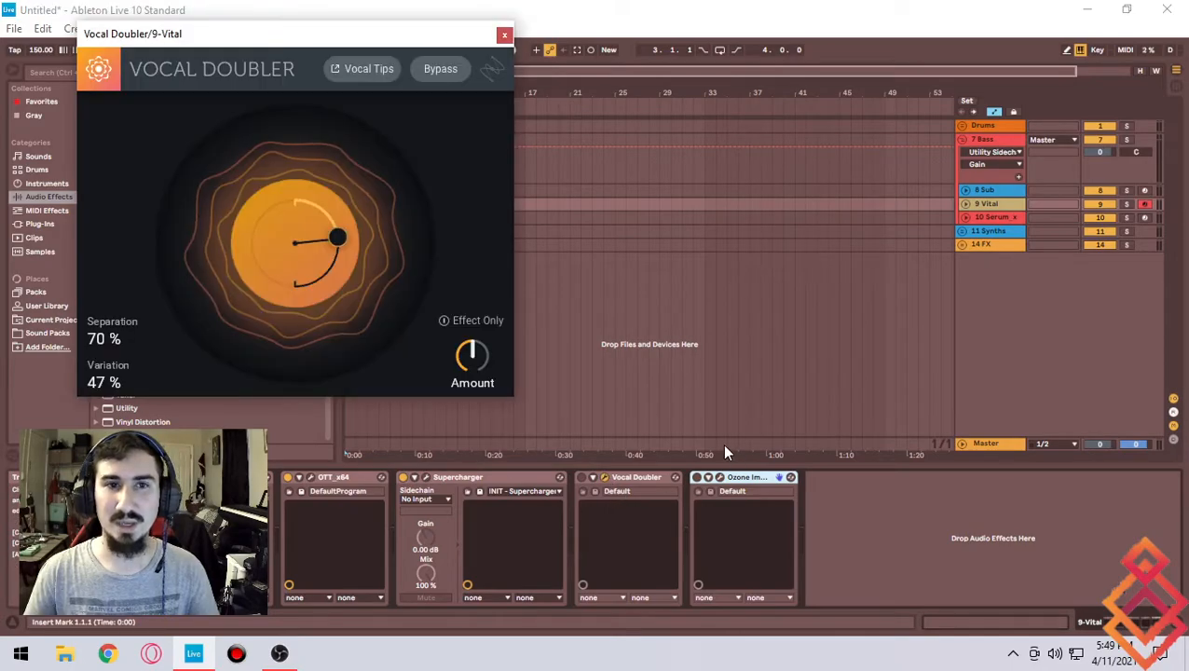
pyautogui.moveTo(213, 34); pyautogui.dragTo(497, 85)
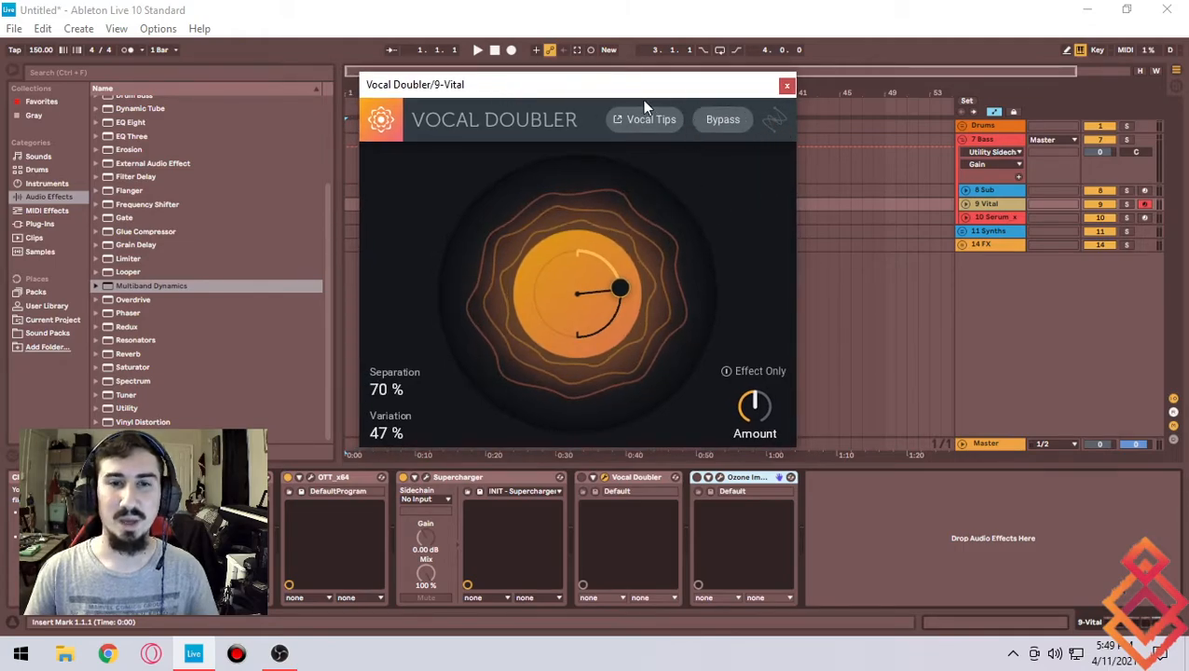
pyautogui.moveTo(524, 89); pyautogui.dragTo(550, 95)
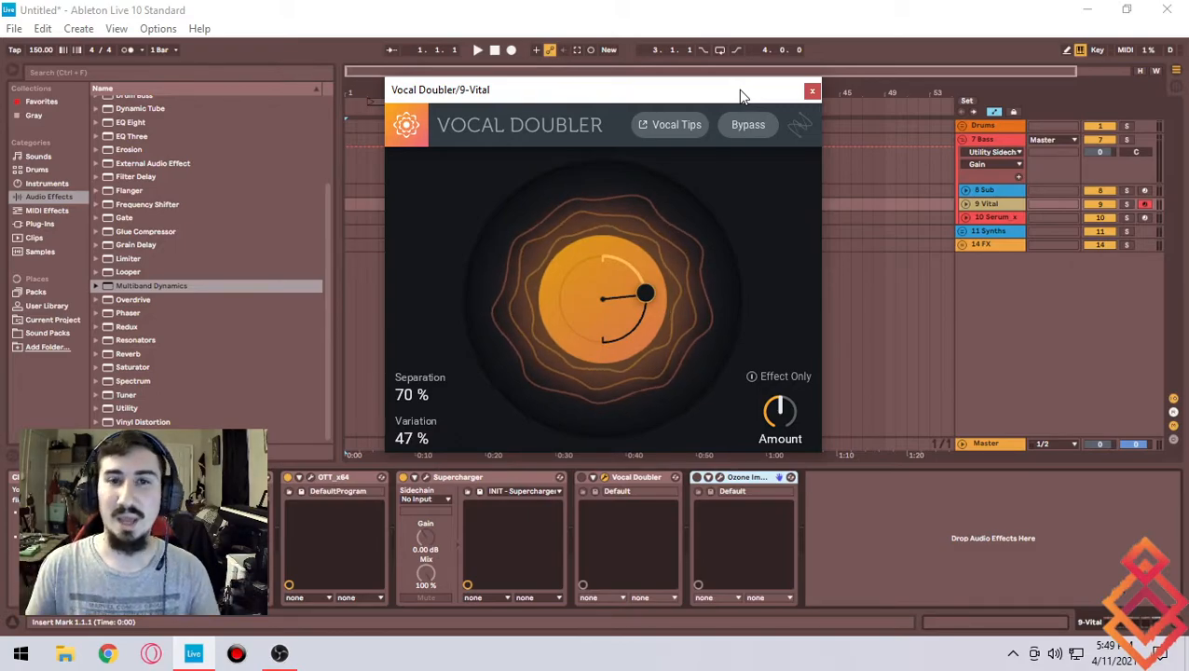
pyautogui.moveTo(655, 96); pyautogui.dragTo(668, 98)
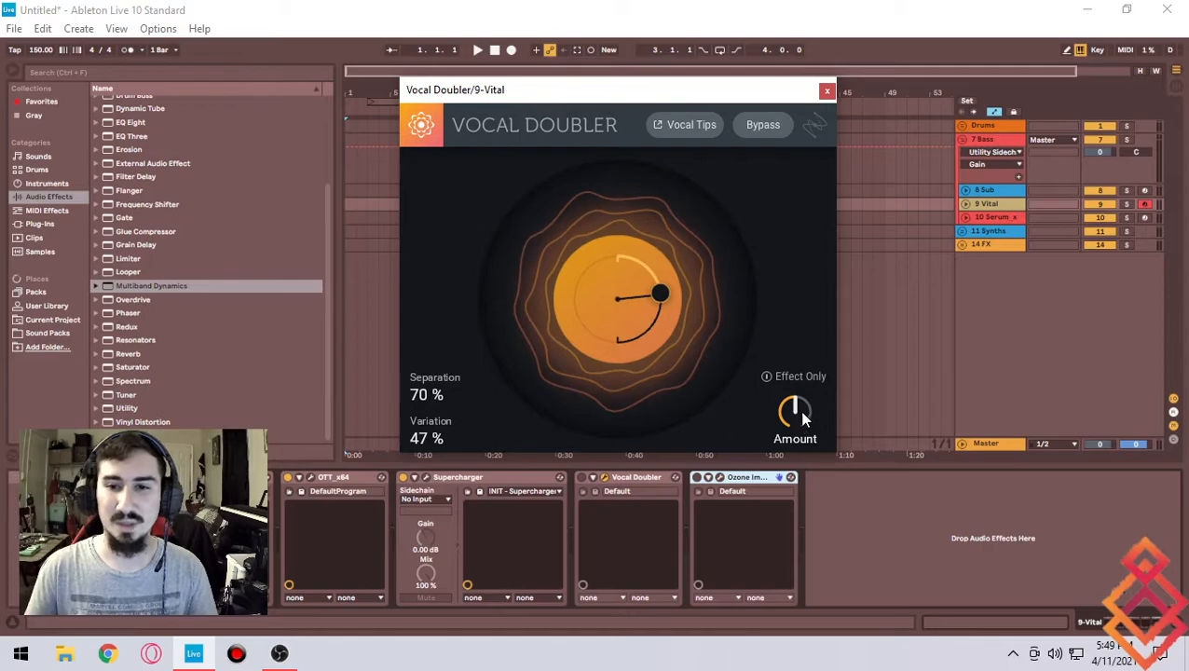
# - Switch the Vocal Doubler device on and close its plugin window
pyautogui.click(586, 485)
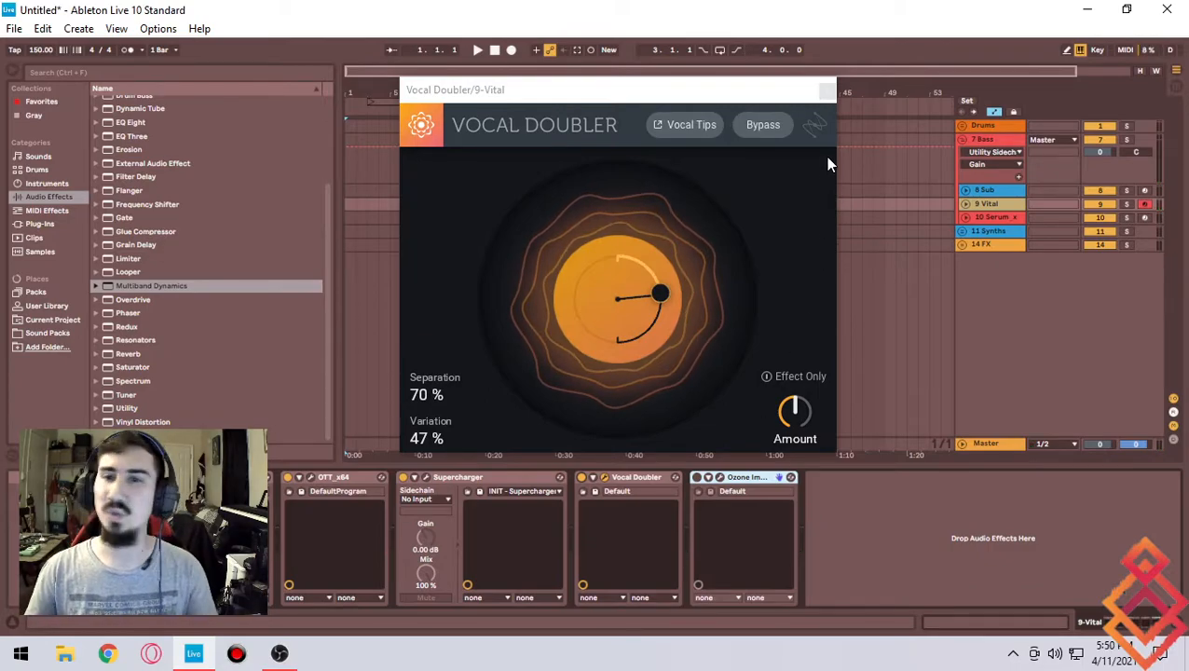
pyautogui.click(827, 95)
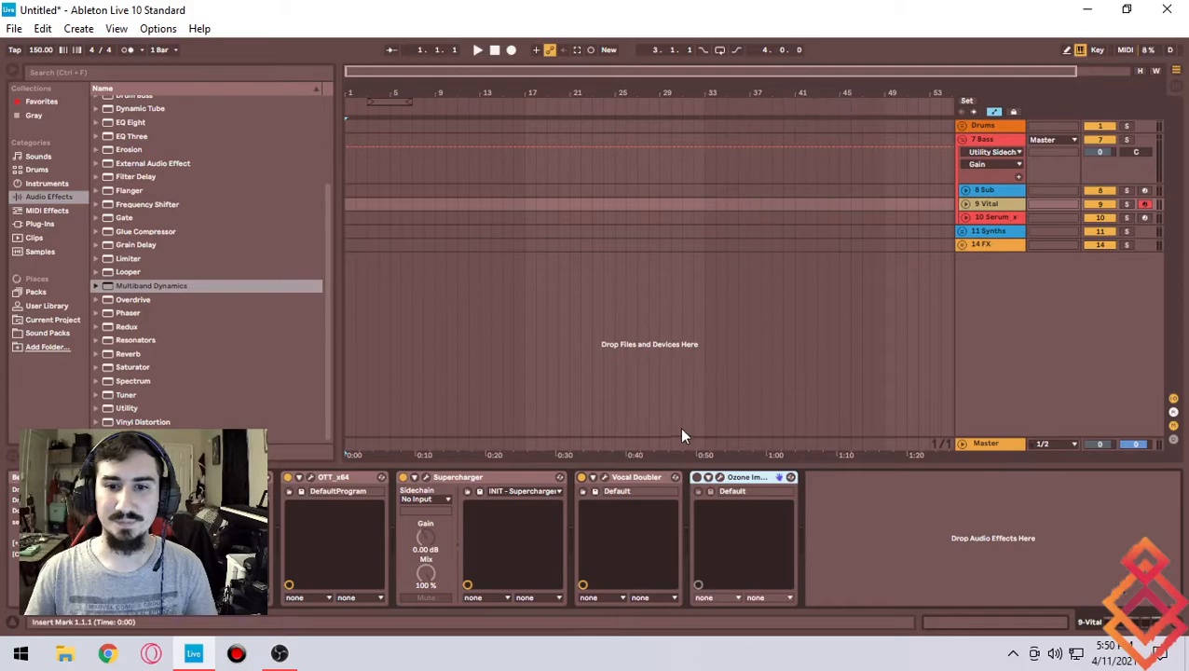
# - Switch the Ozone Imager device on, open its plugin window and move it toward the centre
pyautogui.click(698, 477)
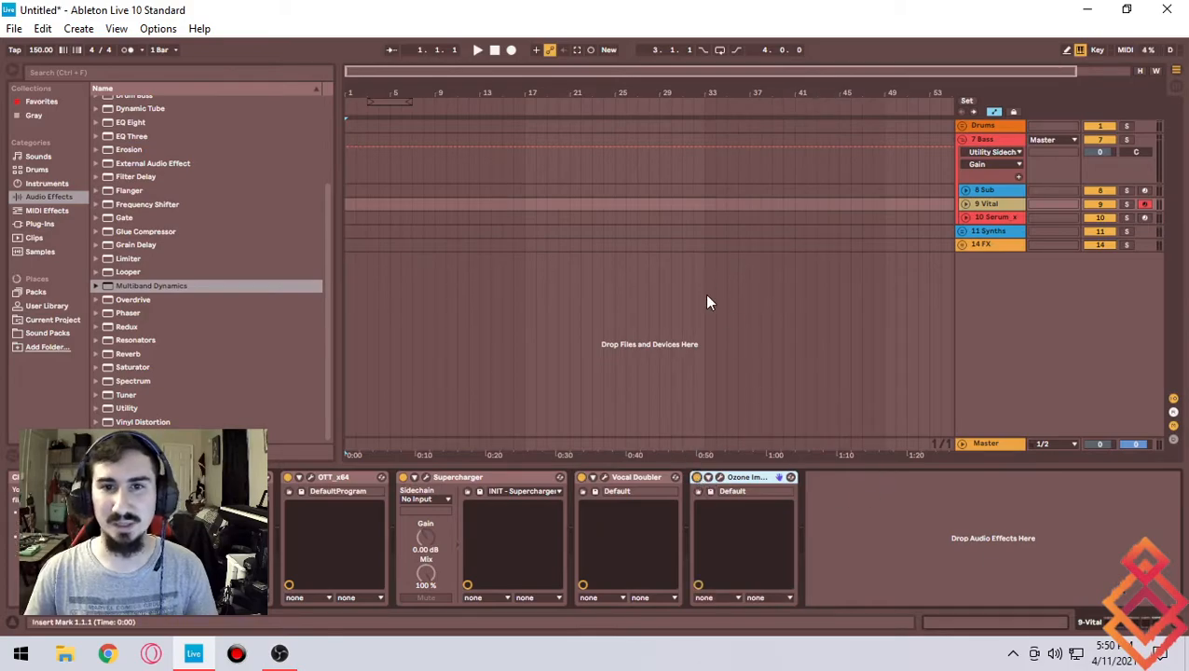
pyautogui.click(720, 477)
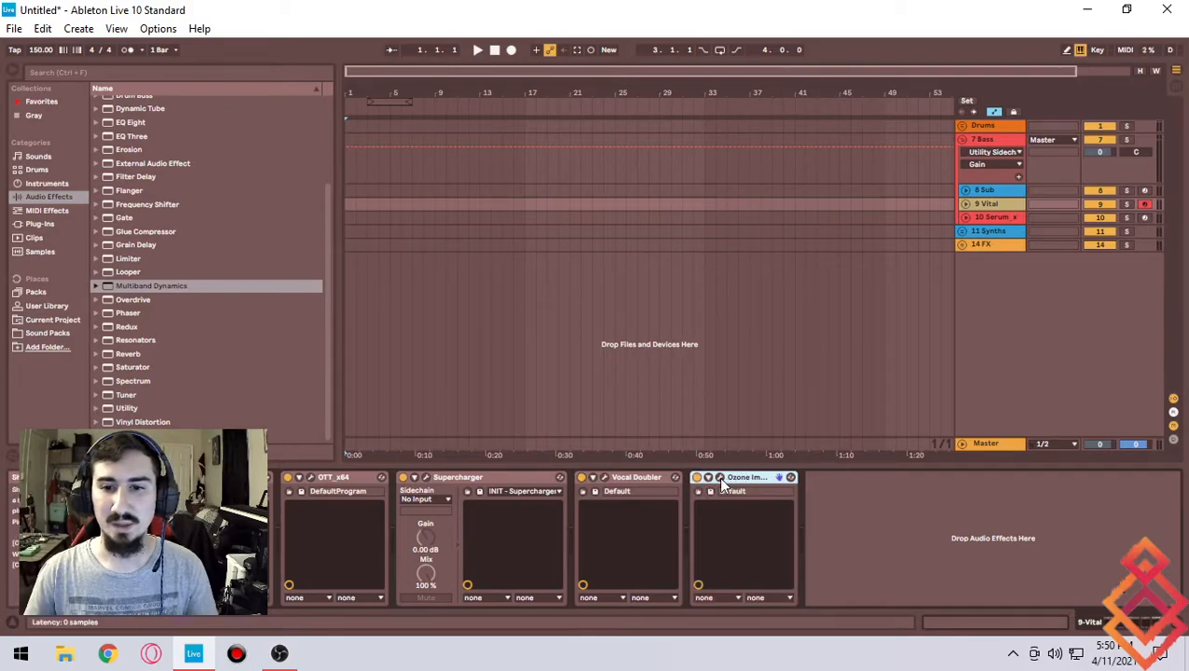
pyautogui.moveTo(791, 121); pyautogui.dragTo(729, 108)
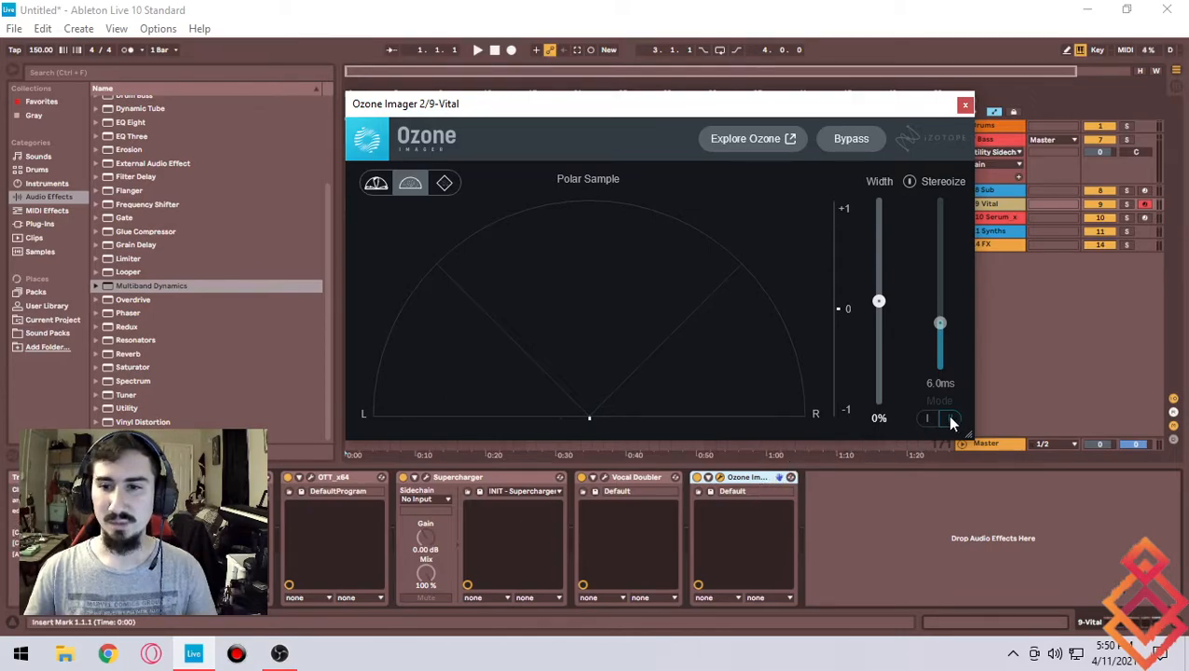
pyautogui.moveTo(693, 110)
pyautogui.mouseDown()
pyautogui.moveTo(678, 123)
pyautogui.moveTo(695, 103)
pyautogui.mouseUp()
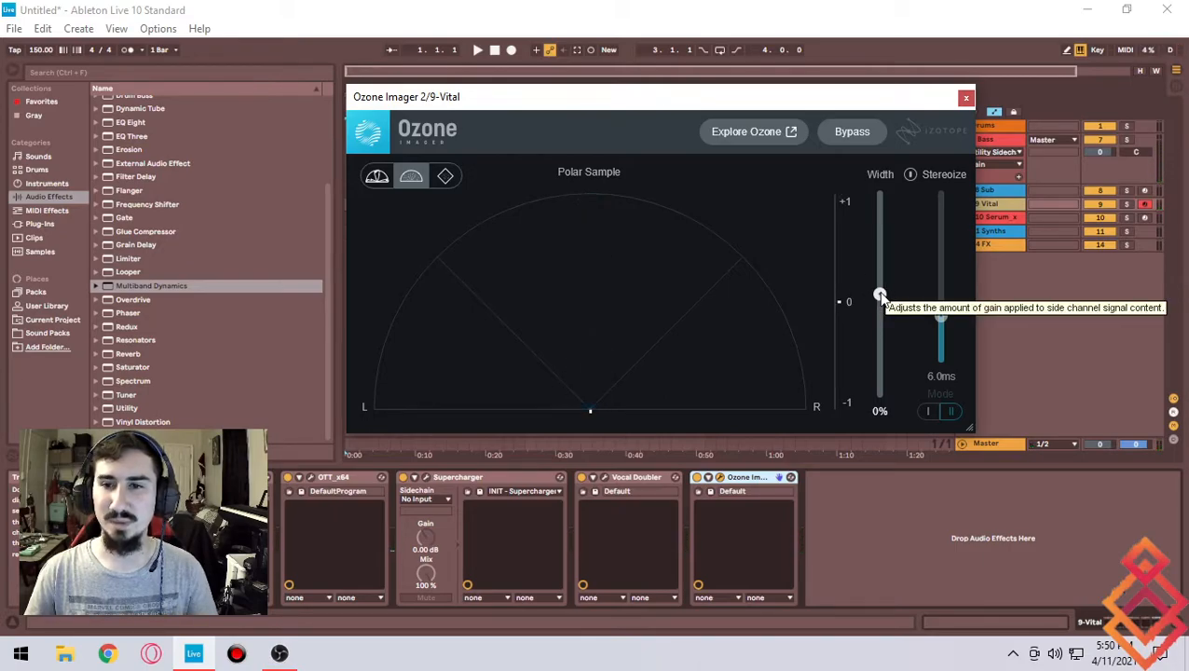
# - Bypass the Vocal Doubler device and re-enable it to compare the sound
pyautogui.click(582, 477)
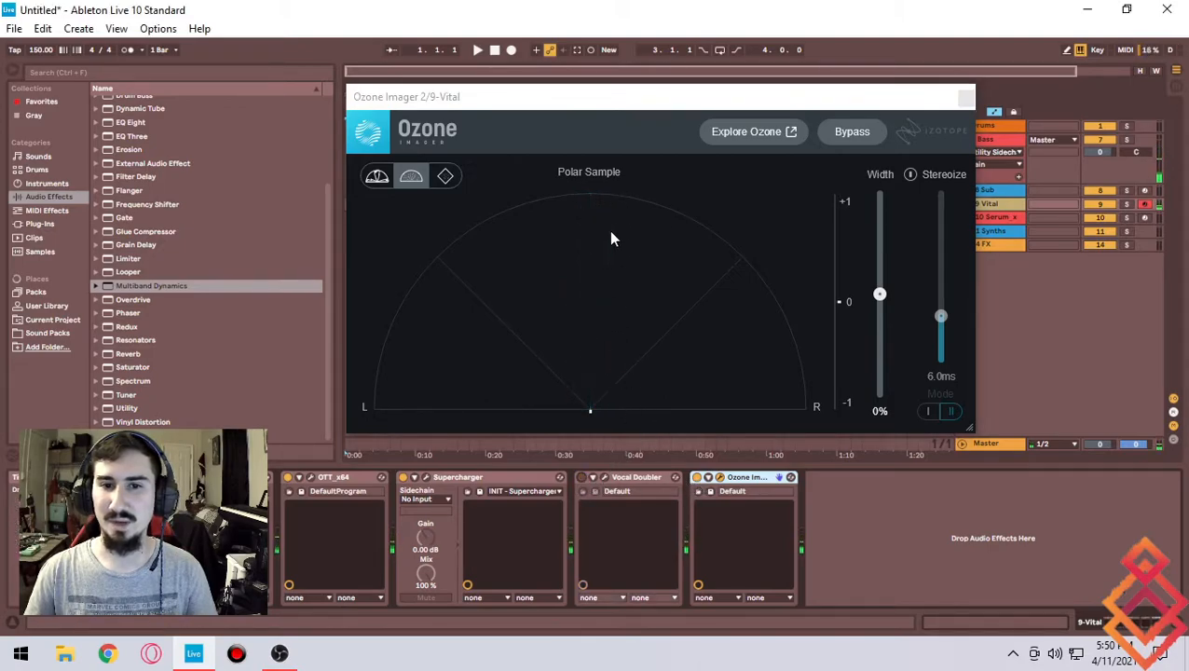
pyautogui.click(580, 478)
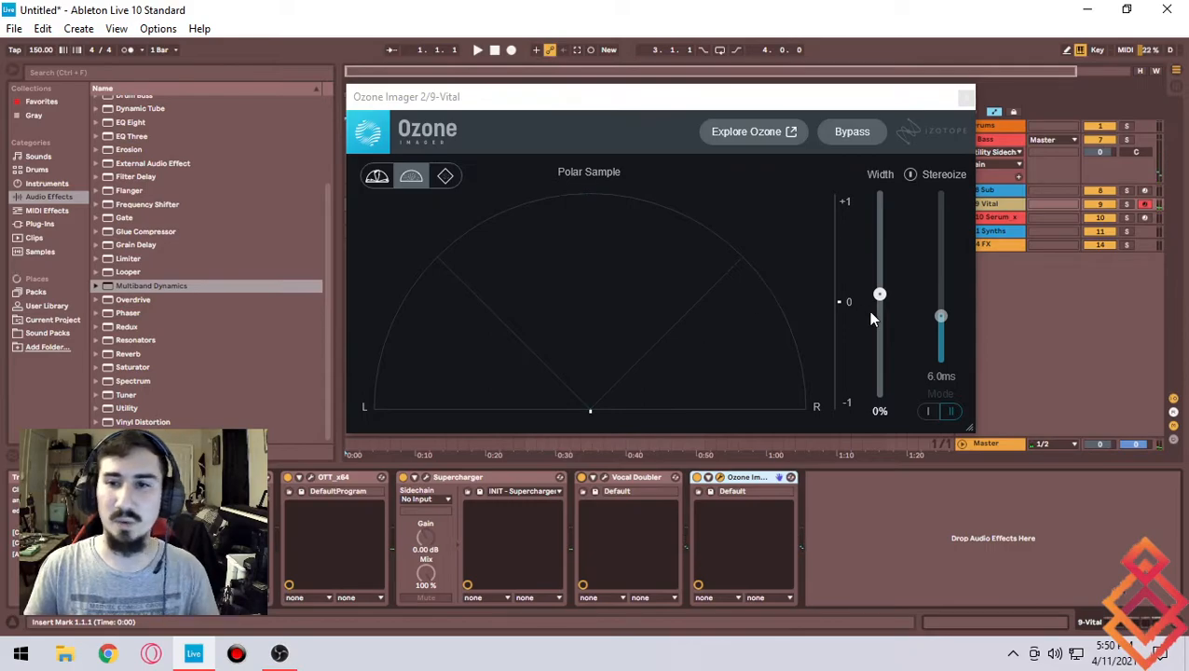
# - Raise the Ozone Imager width to 100% and enable Stereoize, setting it to 16.9 ms
pyautogui.moveTo(881, 306); pyautogui.dragTo(900, 124)
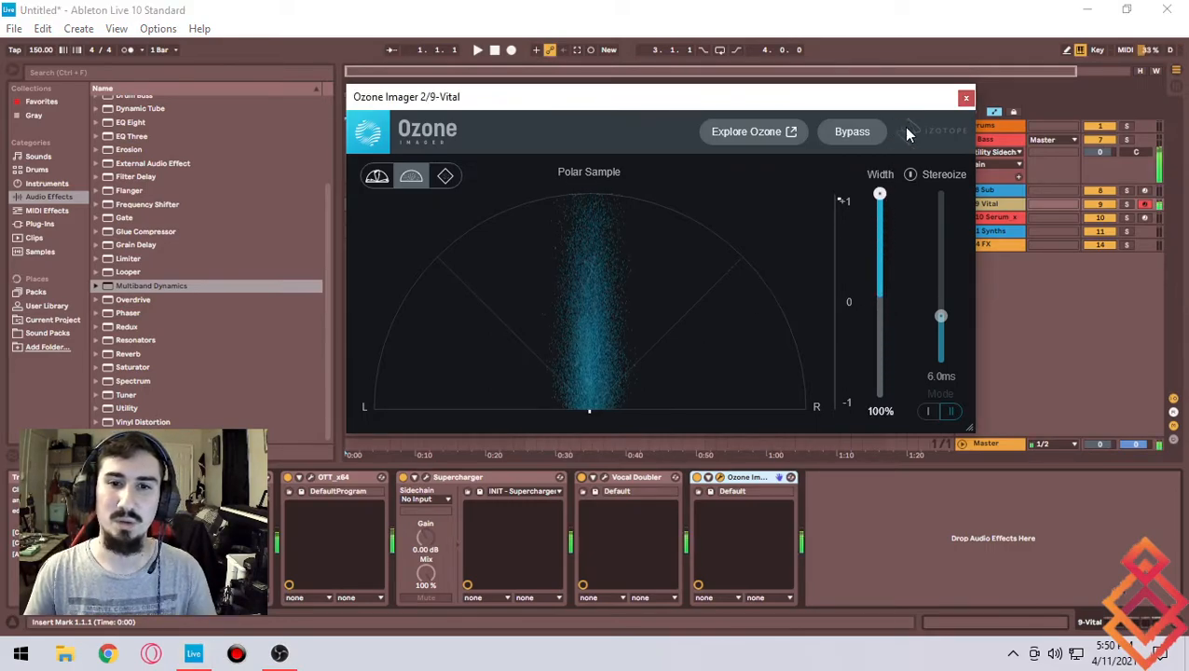
pyautogui.click(910, 175)
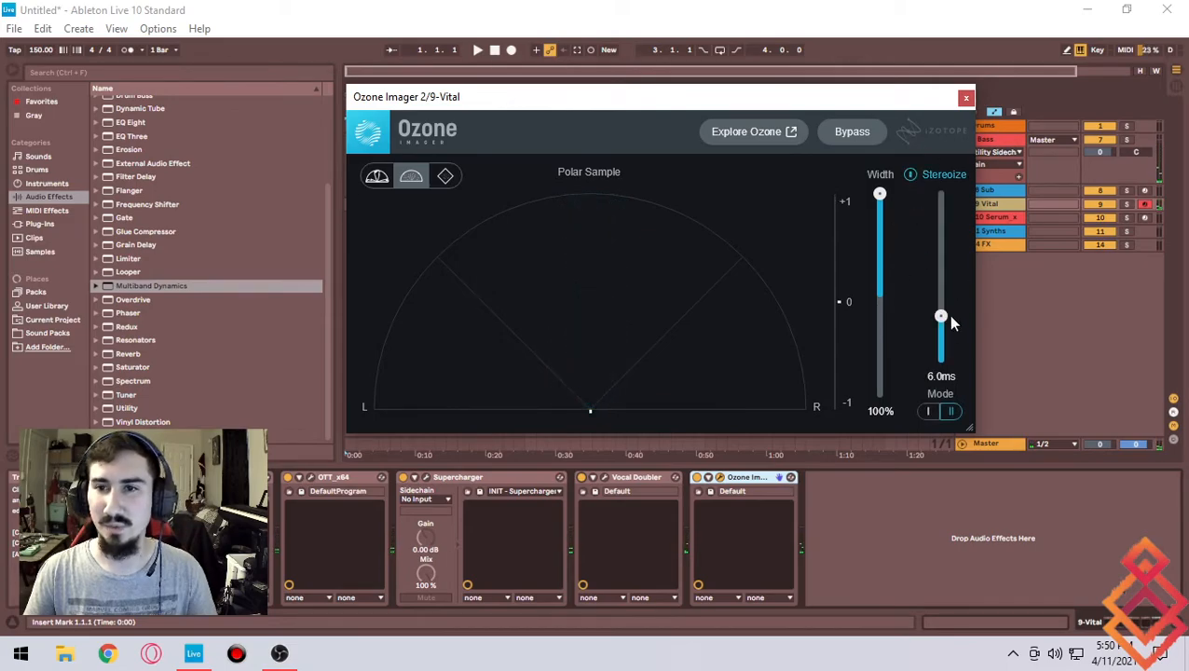
pyautogui.moveTo(943, 318); pyautogui.dragTo(943, 222)
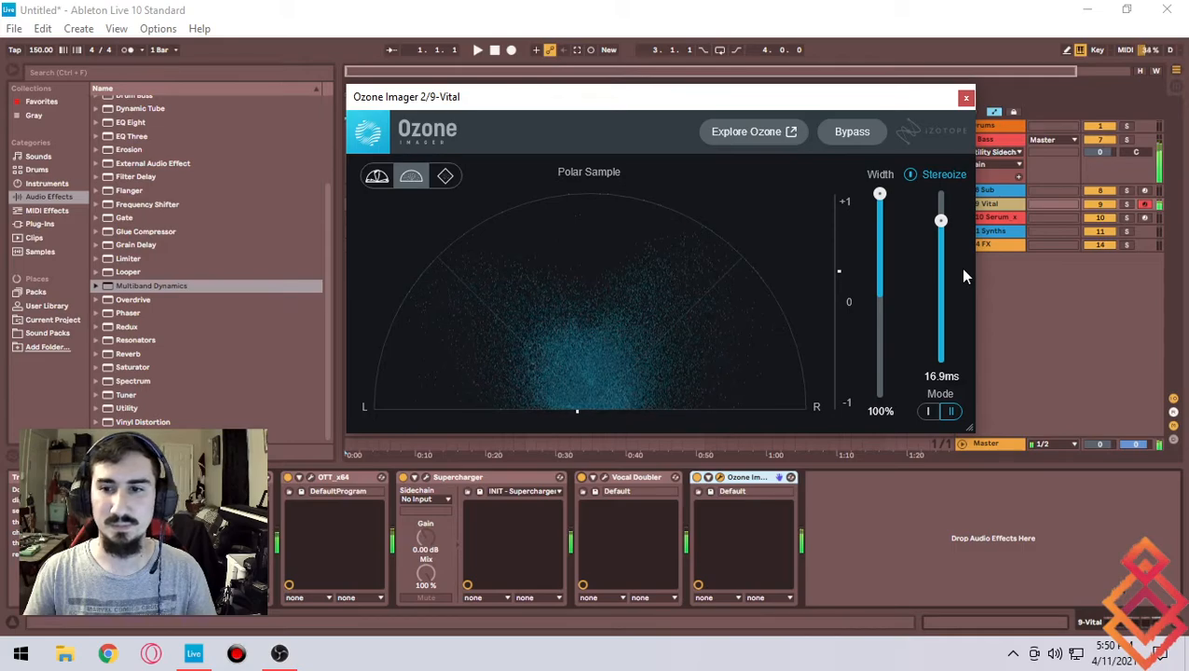
# - Turn off Stereoize in Ozone Imager and lower the Width to 0%
pyautogui.click(922, 173)
pyautogui.moveTo(880, 197); pyautogui.dragTo(880, 297)
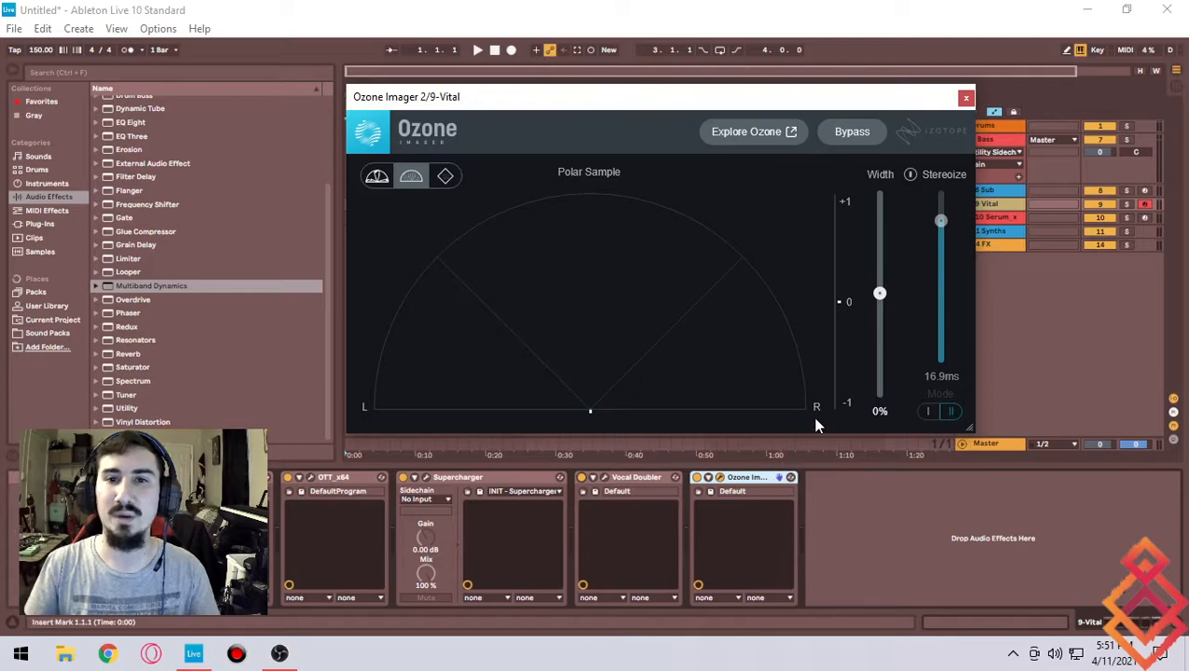
# - Switch the meter to Polar Level, re-enable Stereoize and raise the Width to 21%
pyautogui.click(378, 177)
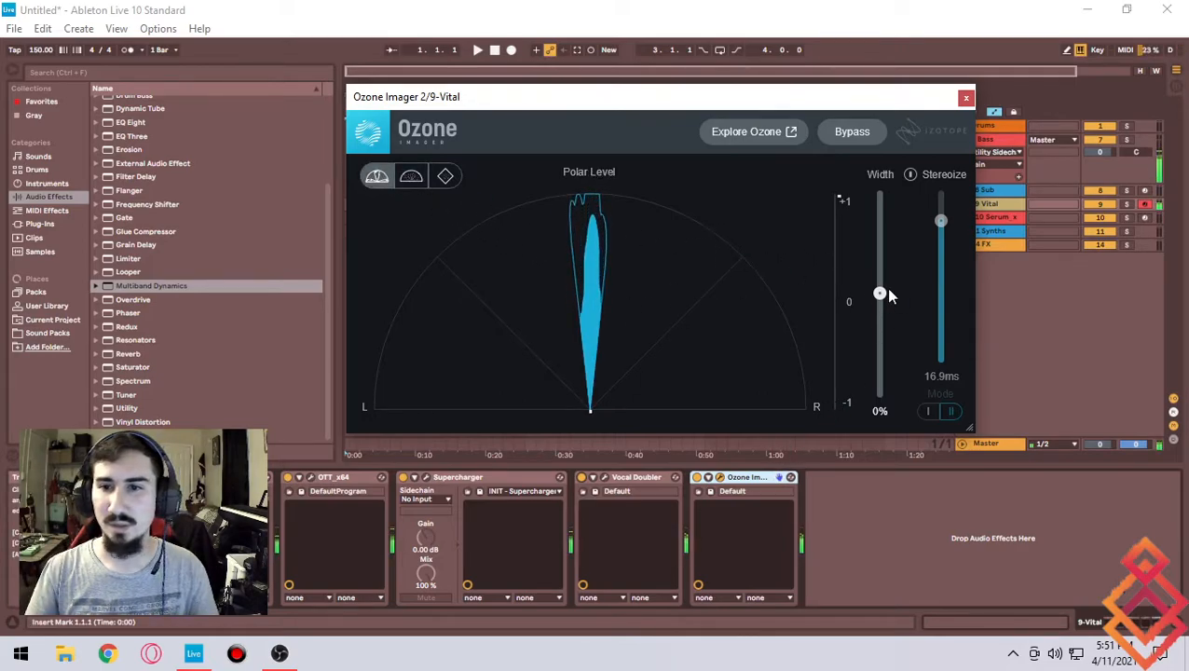
pyautogui.click(940, 177)
pyautogui.moveTo(880, 293)
pyautogui.mouseDown()
pyautogui.moveTo(902, 248)
pyautogui.moveTo(889, 217)
pyautogui.moveTo(879, 278)
pyautogui.mouseUp()
# - Lower the Width to 3% in the Lissajous meter view and return to the Polar Sample view
pyautogui.click(419, 182)
pyautogui.click(446, 176)
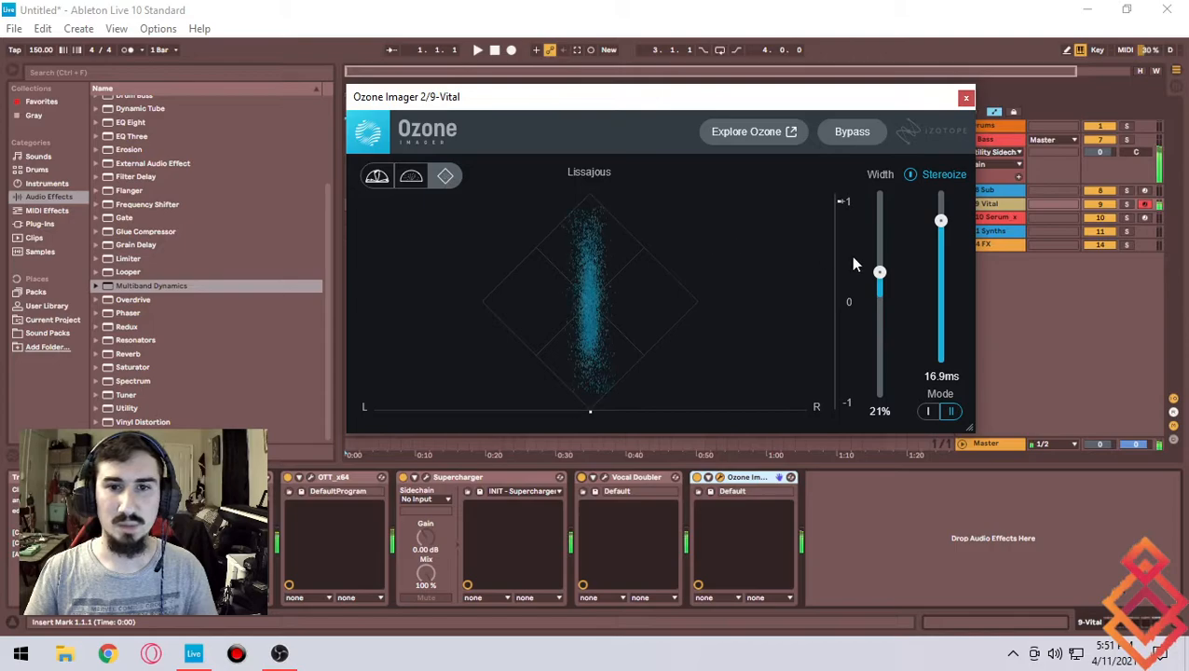
pyautogui.moveTo(880, 272)
pyautogui.mouseDown()
pyautogui.moveTo(895, 250)
pyautogui.moveTo(889, 217)
pyautogui.moveTo(891, 288)
pyautogui.moveTo(880, 291)
pyautogui.mouseUp()
pyautogui.click(411, 176)
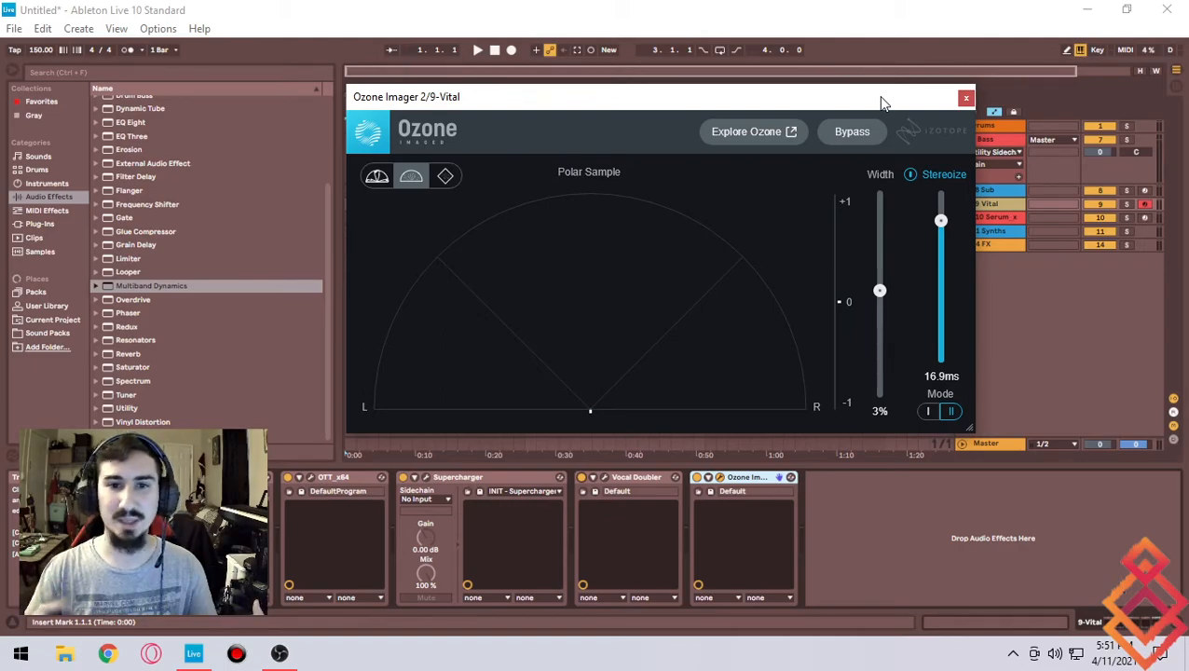
# - Set the Ozone Imager Width to -100% and close its plugin window
pyautogui.moveTo(880, 293); pyautogui.dragTo(876, 630)
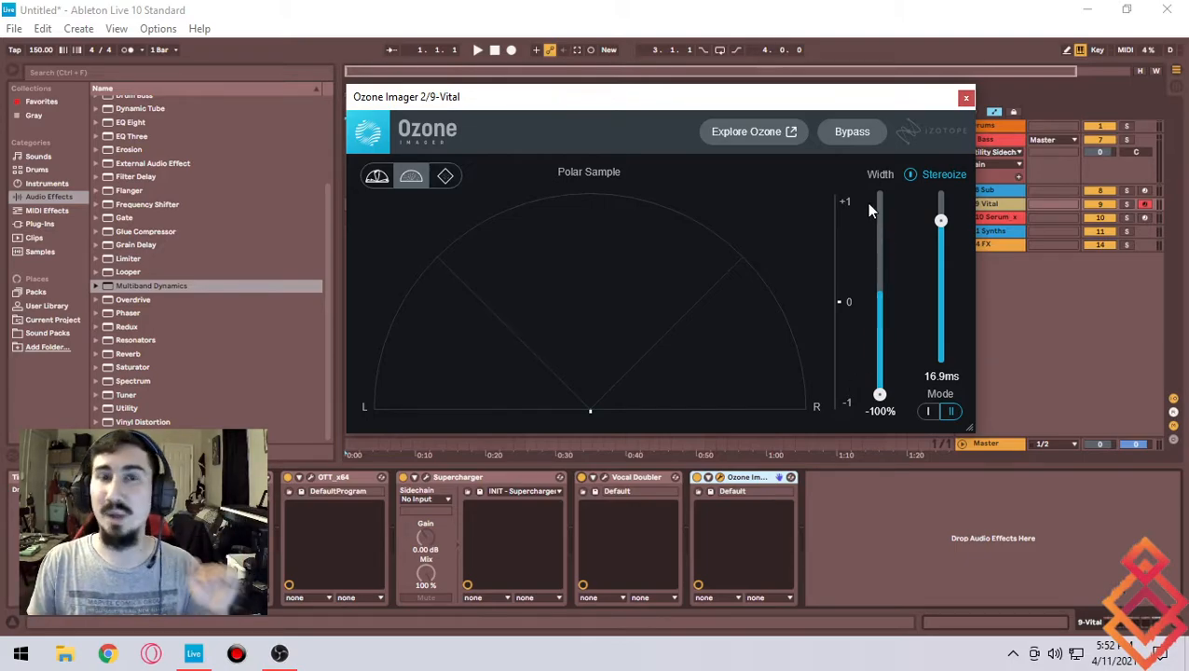
pyautogui.click(965, 99)
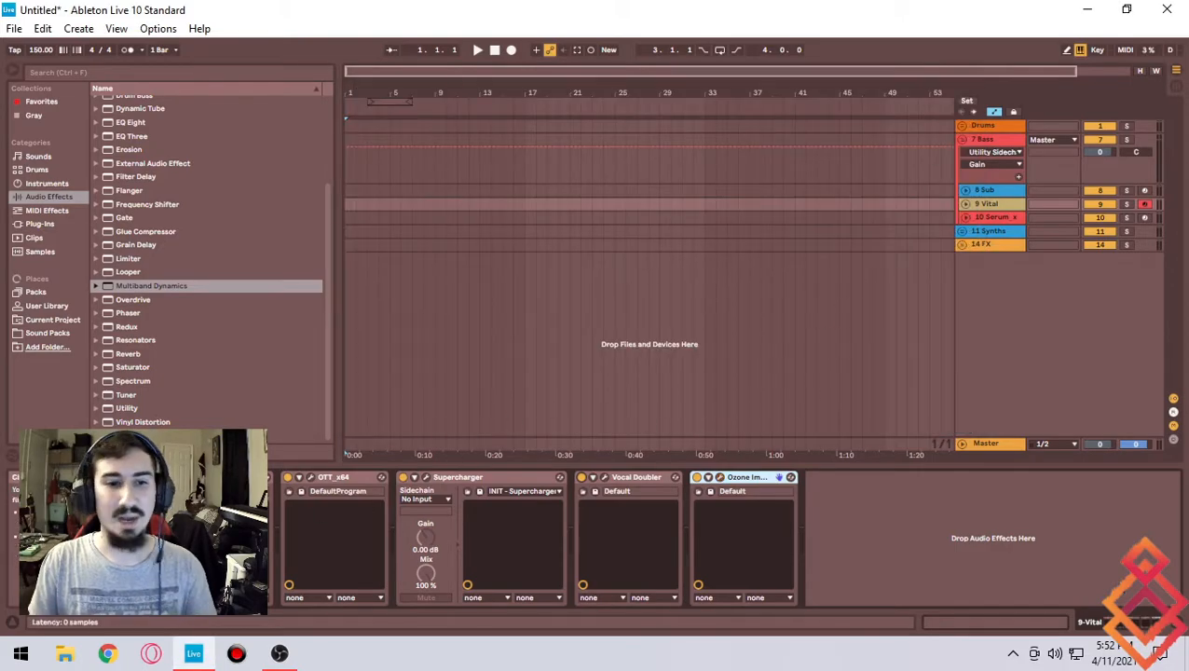